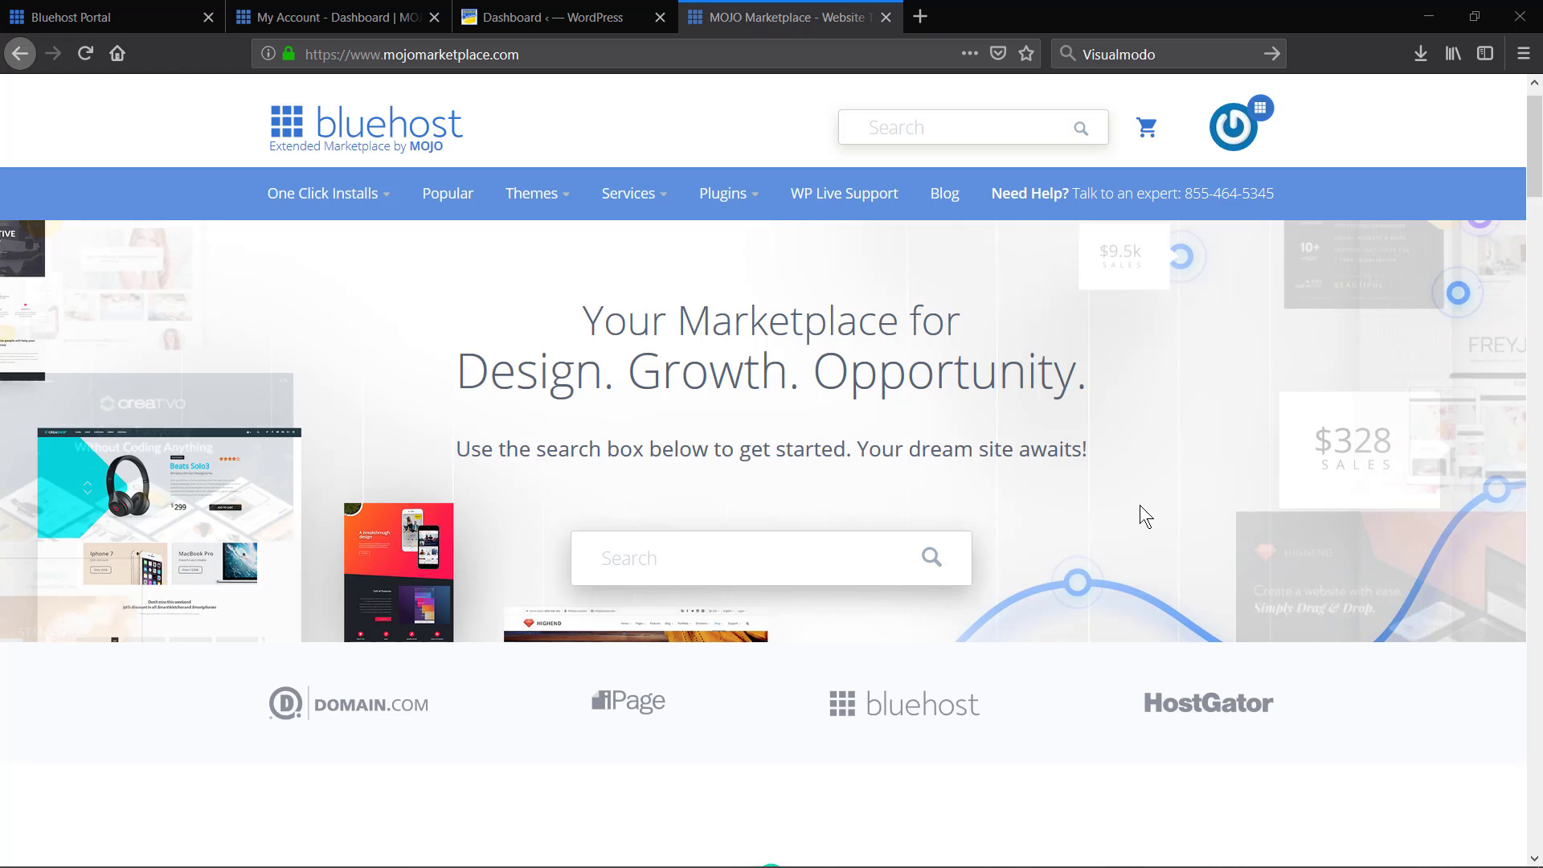
Go from the Bluehost home dashboard to the Marketplace page and browse its sections
{"action": "left_click", "coordinate": [129, 14]}
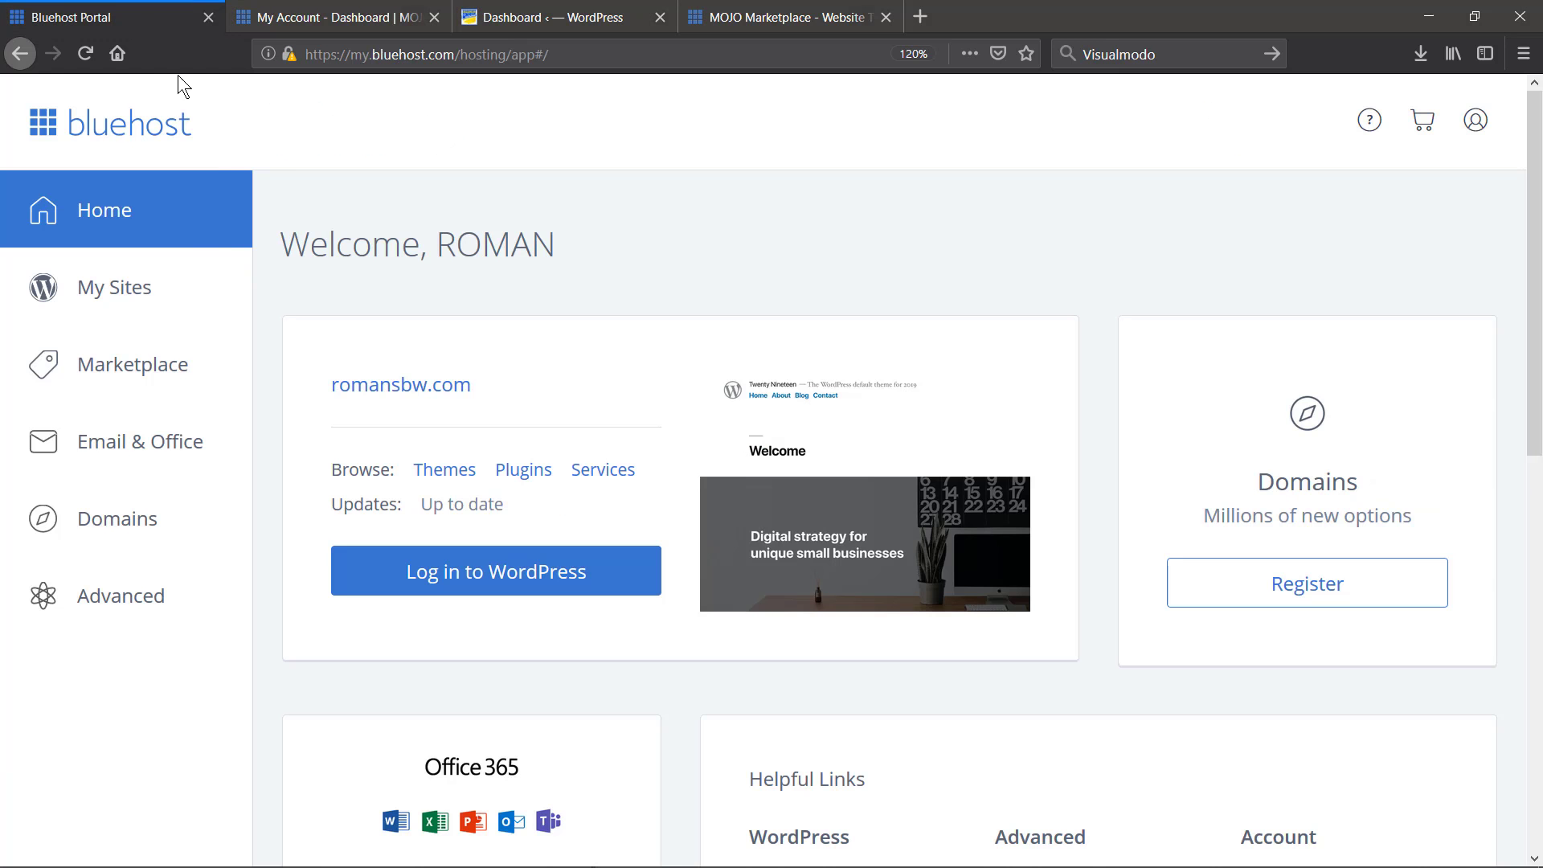
{"action": "left_click", "coordinate": [126, 366]}
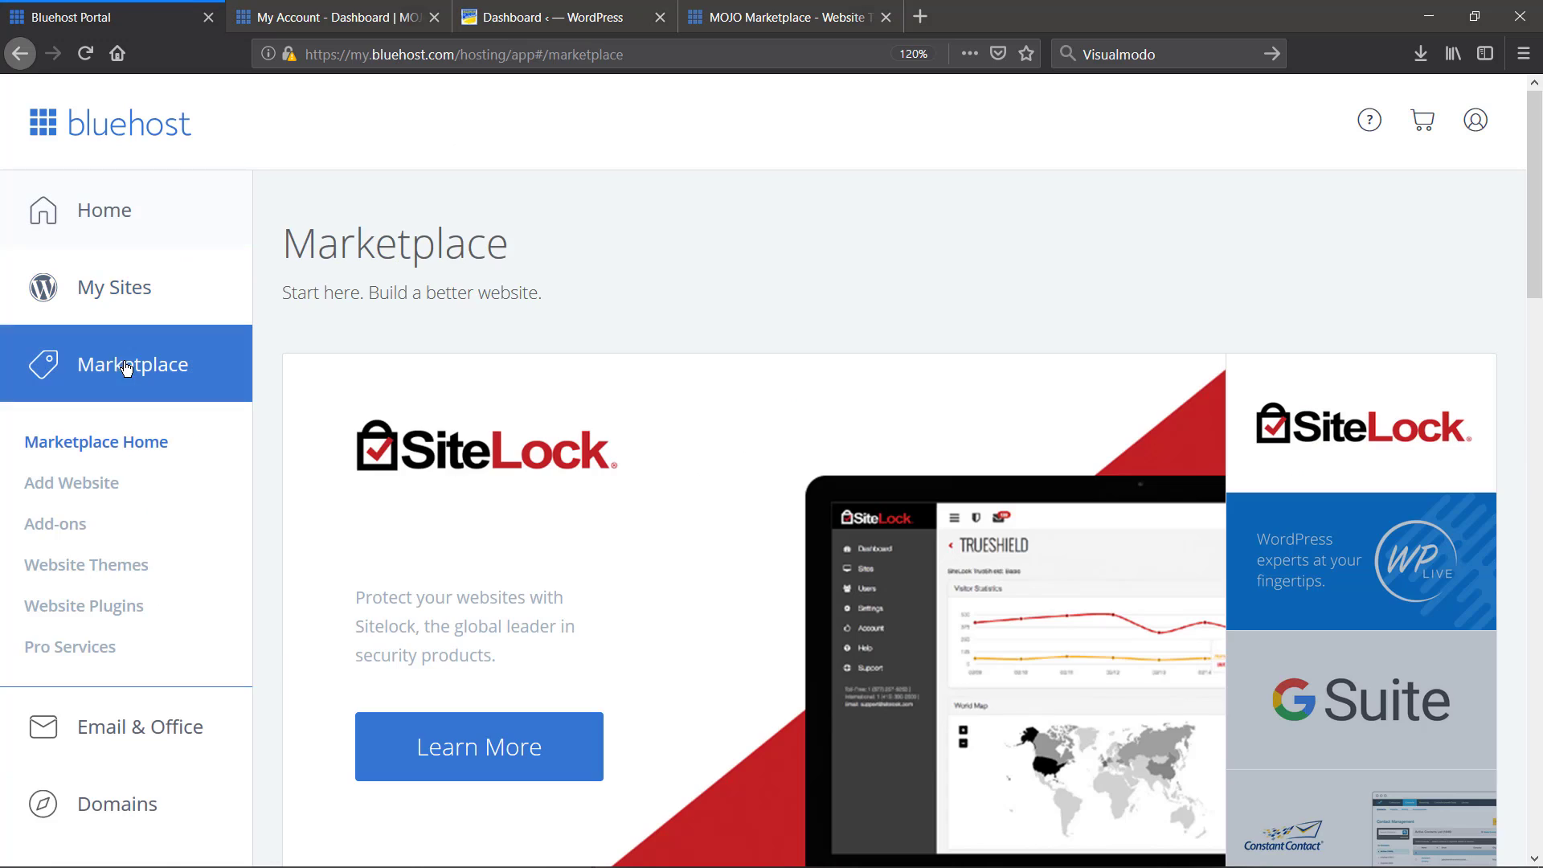
{"action": "scroll", "coordinate": [207, 345], "scroll_direction": "down", "scroll_amount": 2}
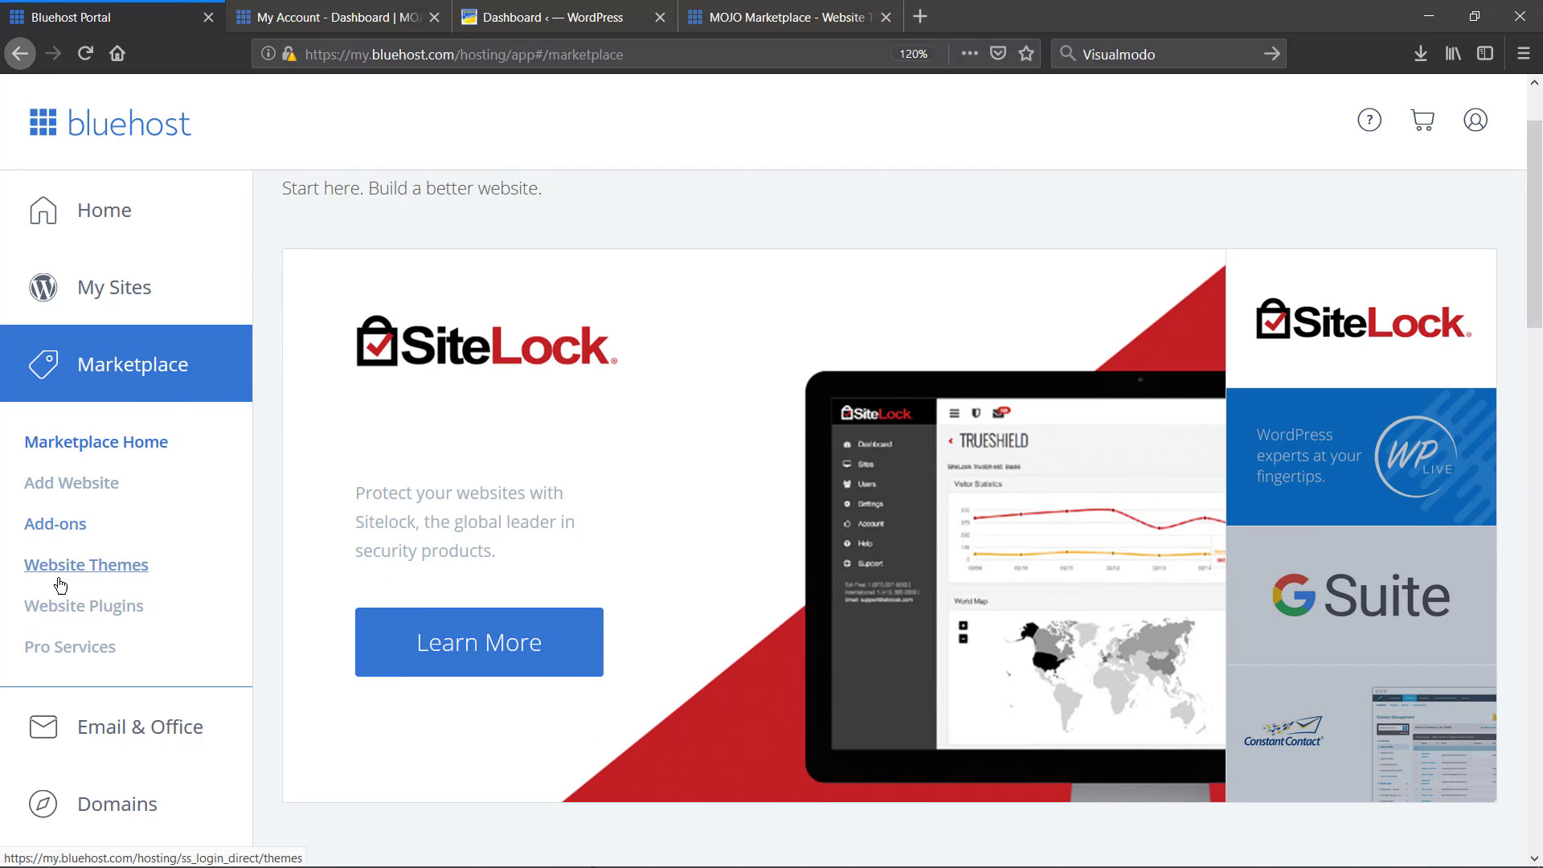
{"action": "scroll", "coordinate": [361, 452], "scroll_direction": "up", "scroll_amount": 2}
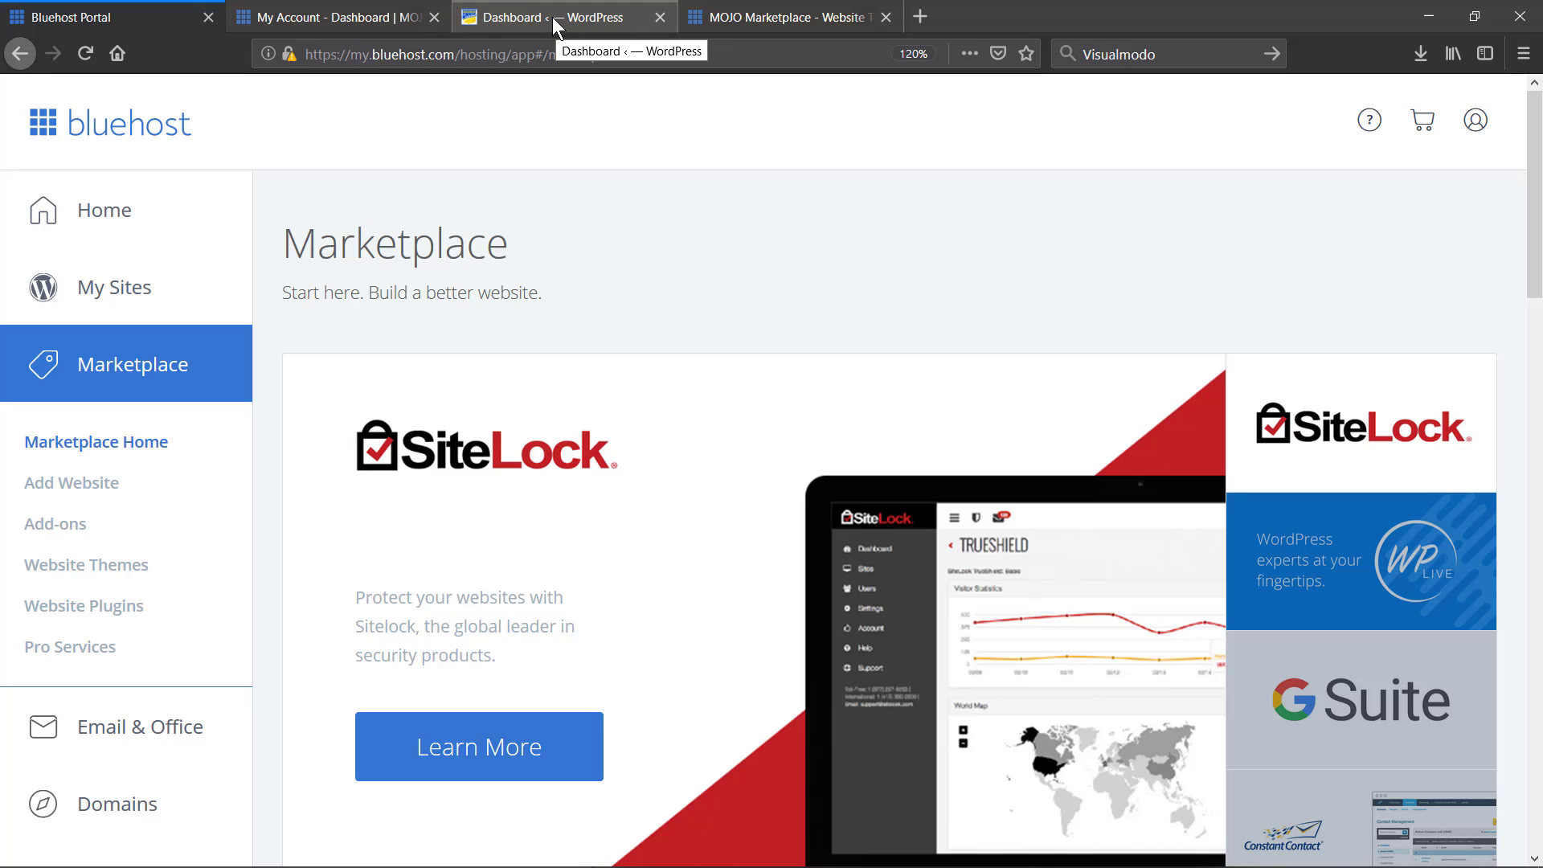
Switch to the MOJO account dashboard and briefly check the account panel
{"action": "left_click", "coordinate": [353, 16]}
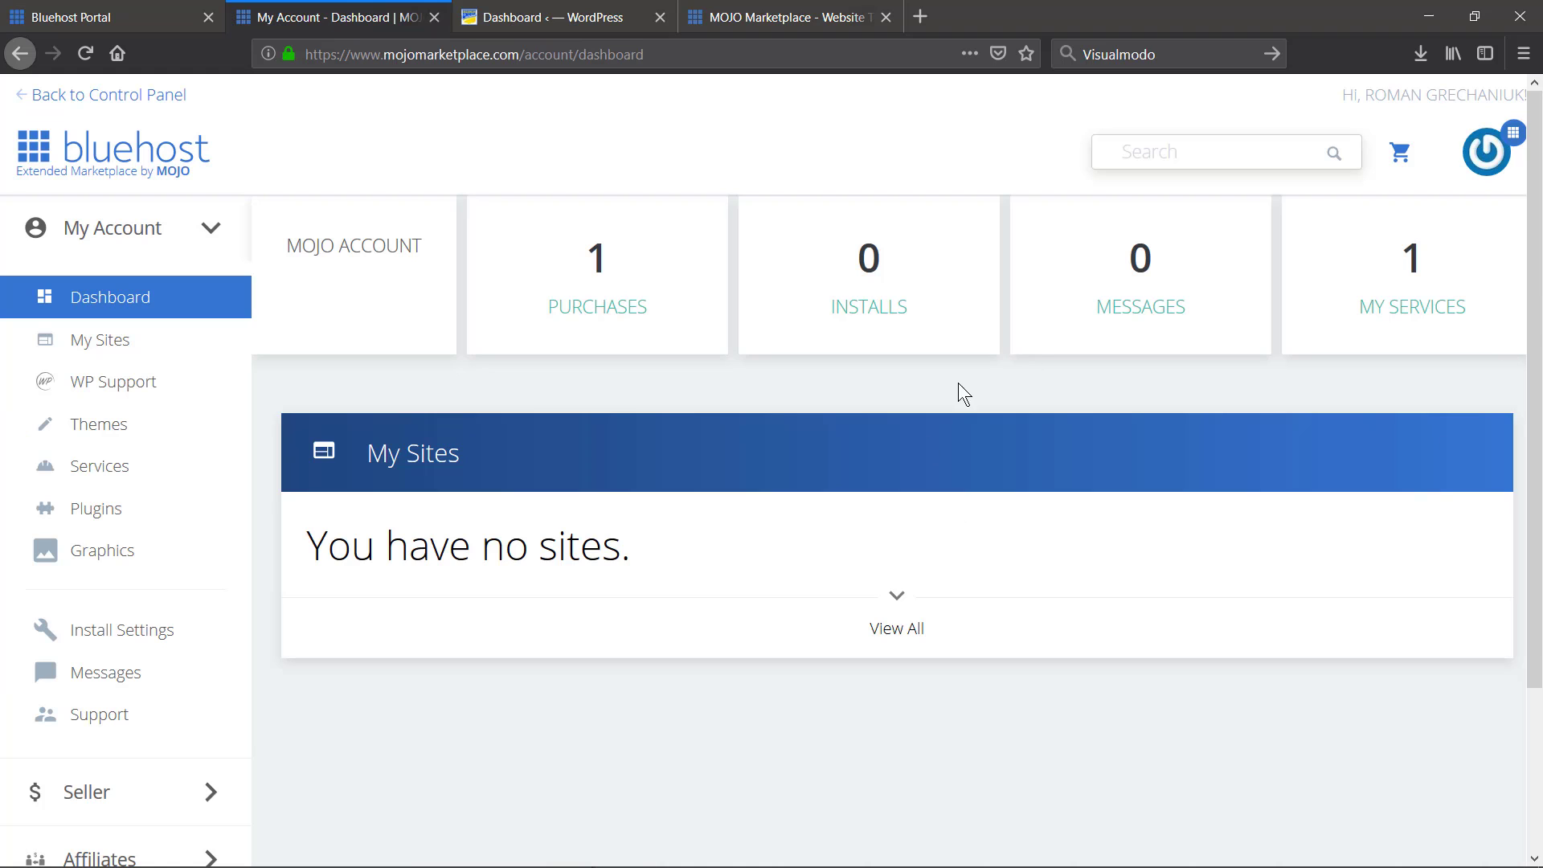
{"action": "left_click", "coordinate": [1478, 157]}
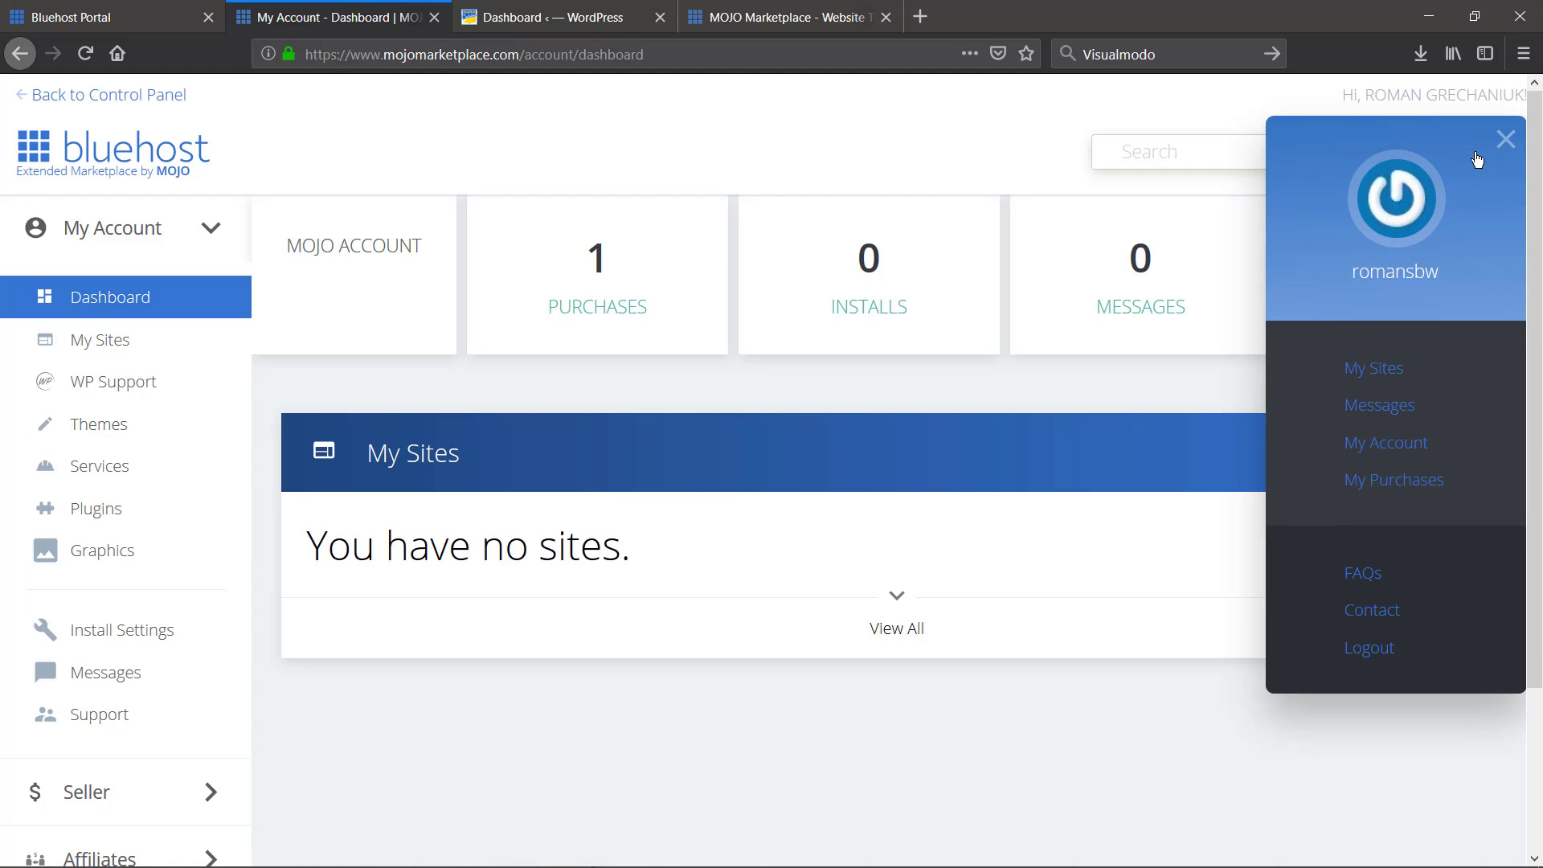
{"action": "left_click", "coordinate": [962, 134]}
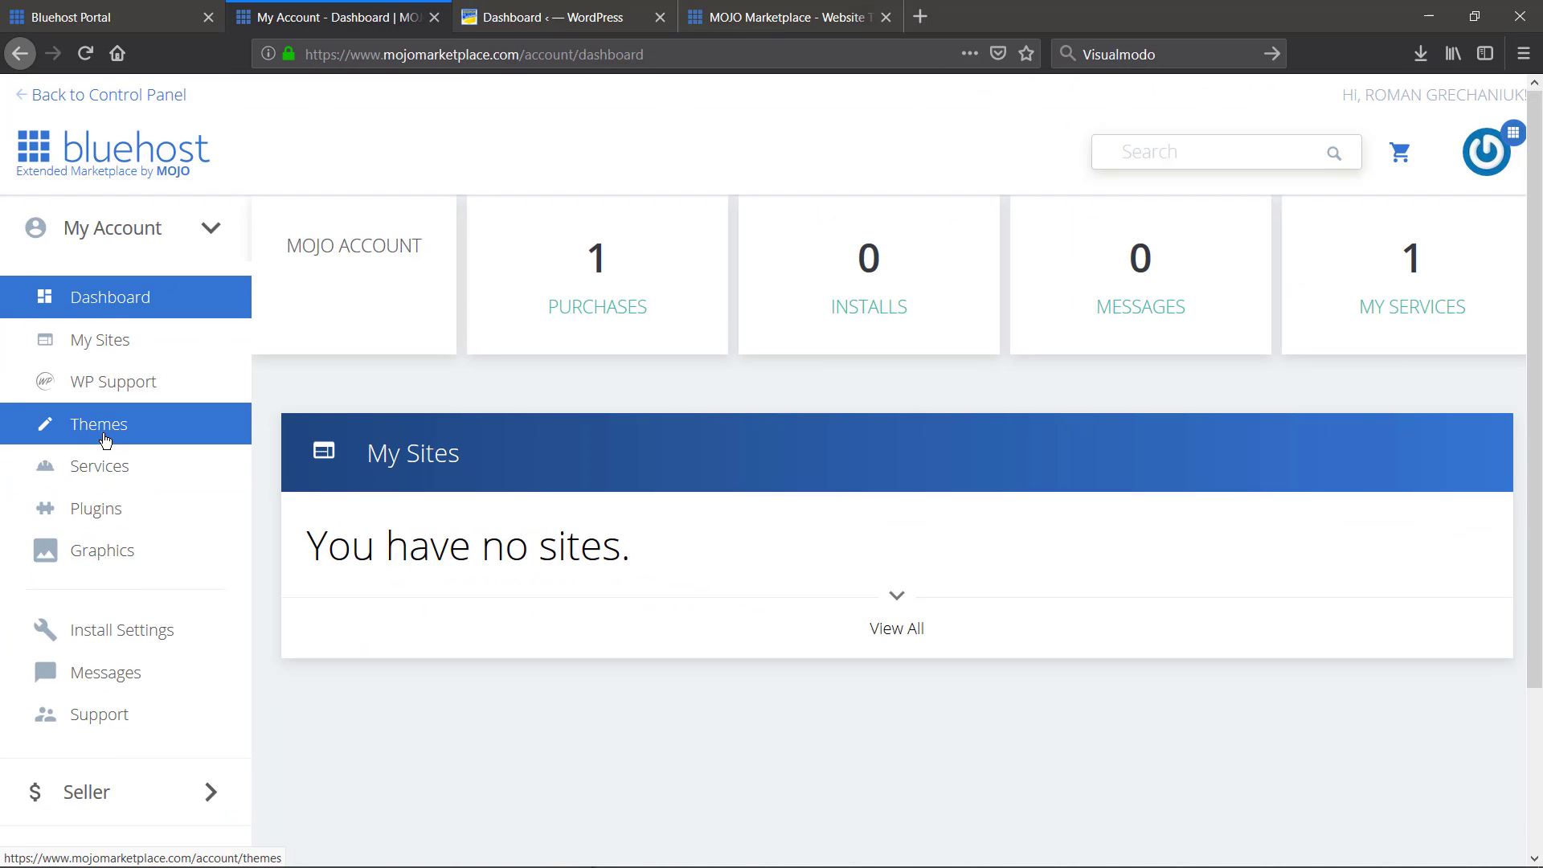
Download the Food WordPress theme as a 2.1 MB zip from the purchased Themes list
{"action": "left_click", "coordinate": [104, 438]}
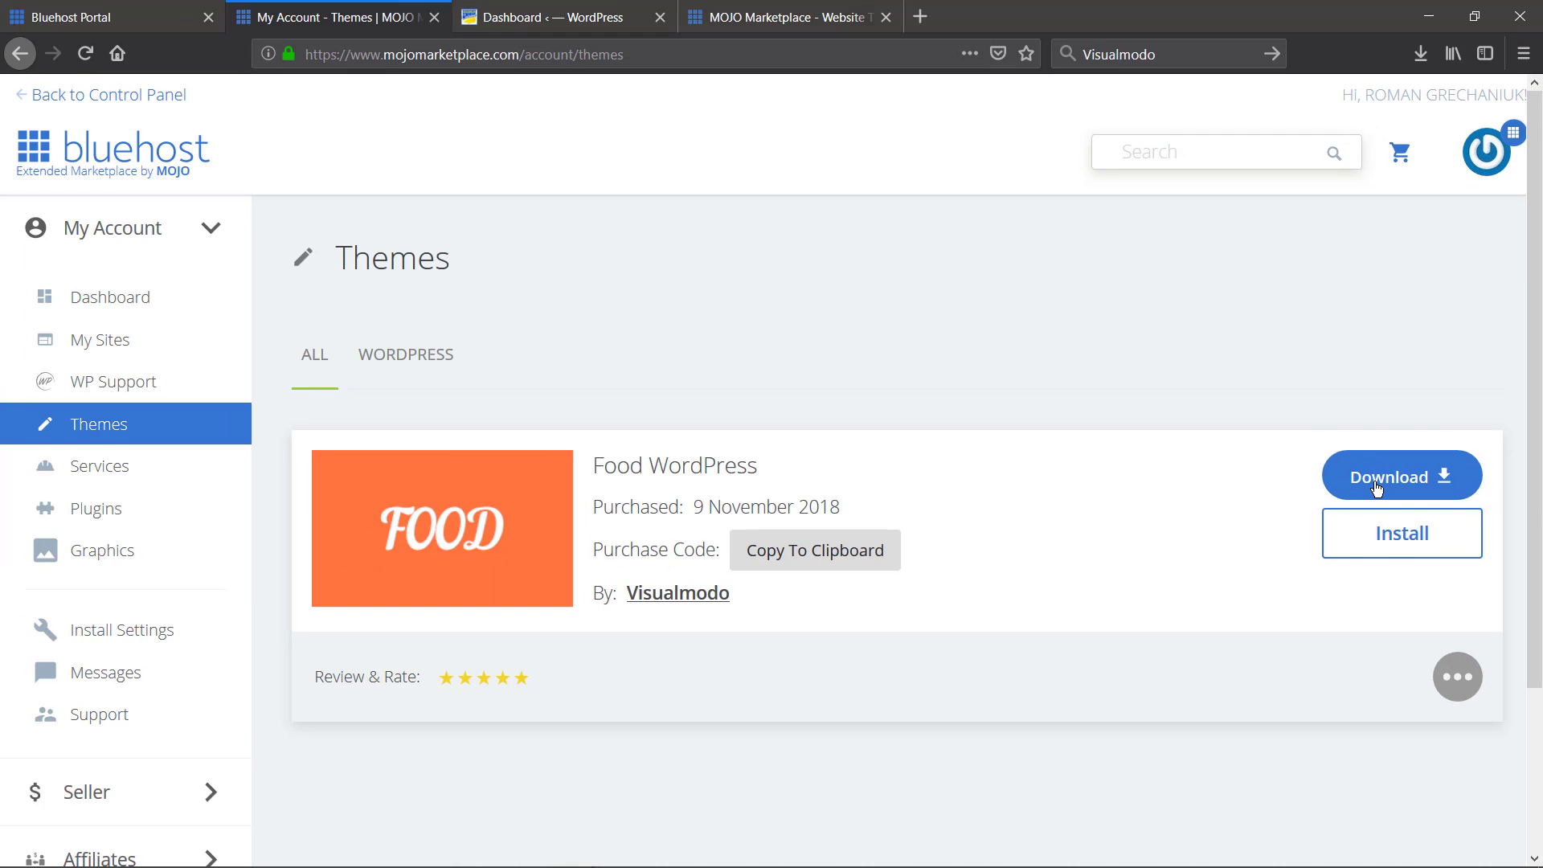
{"action": "left_click", "coordinate": [1377, 482]}
{"action": "left_click", "coordinate": [1412, 64]}
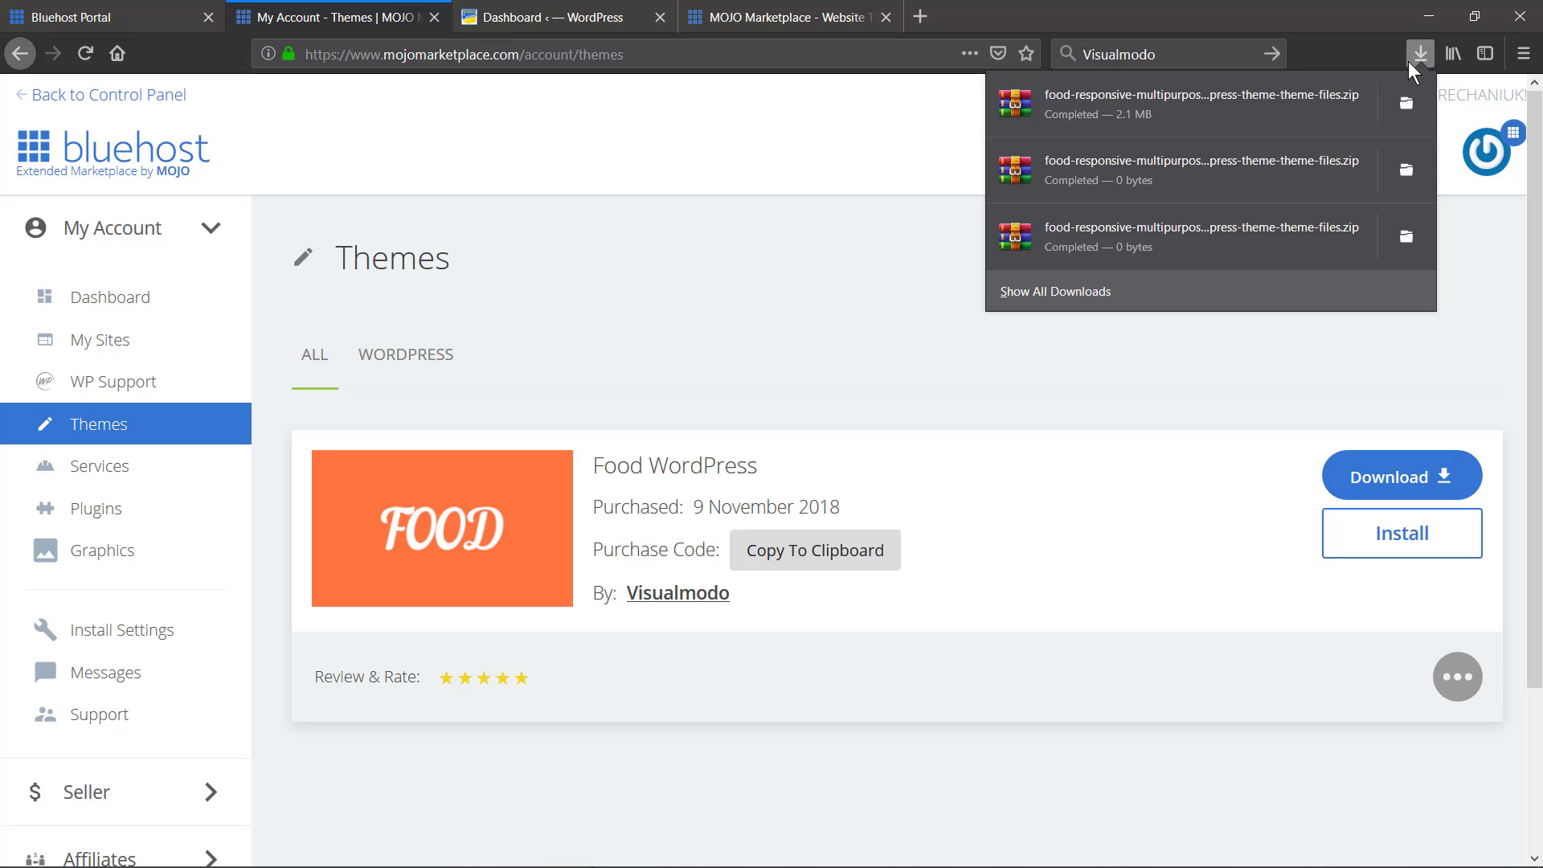
{"action": "left_click", "coordinate": [831, 234]}
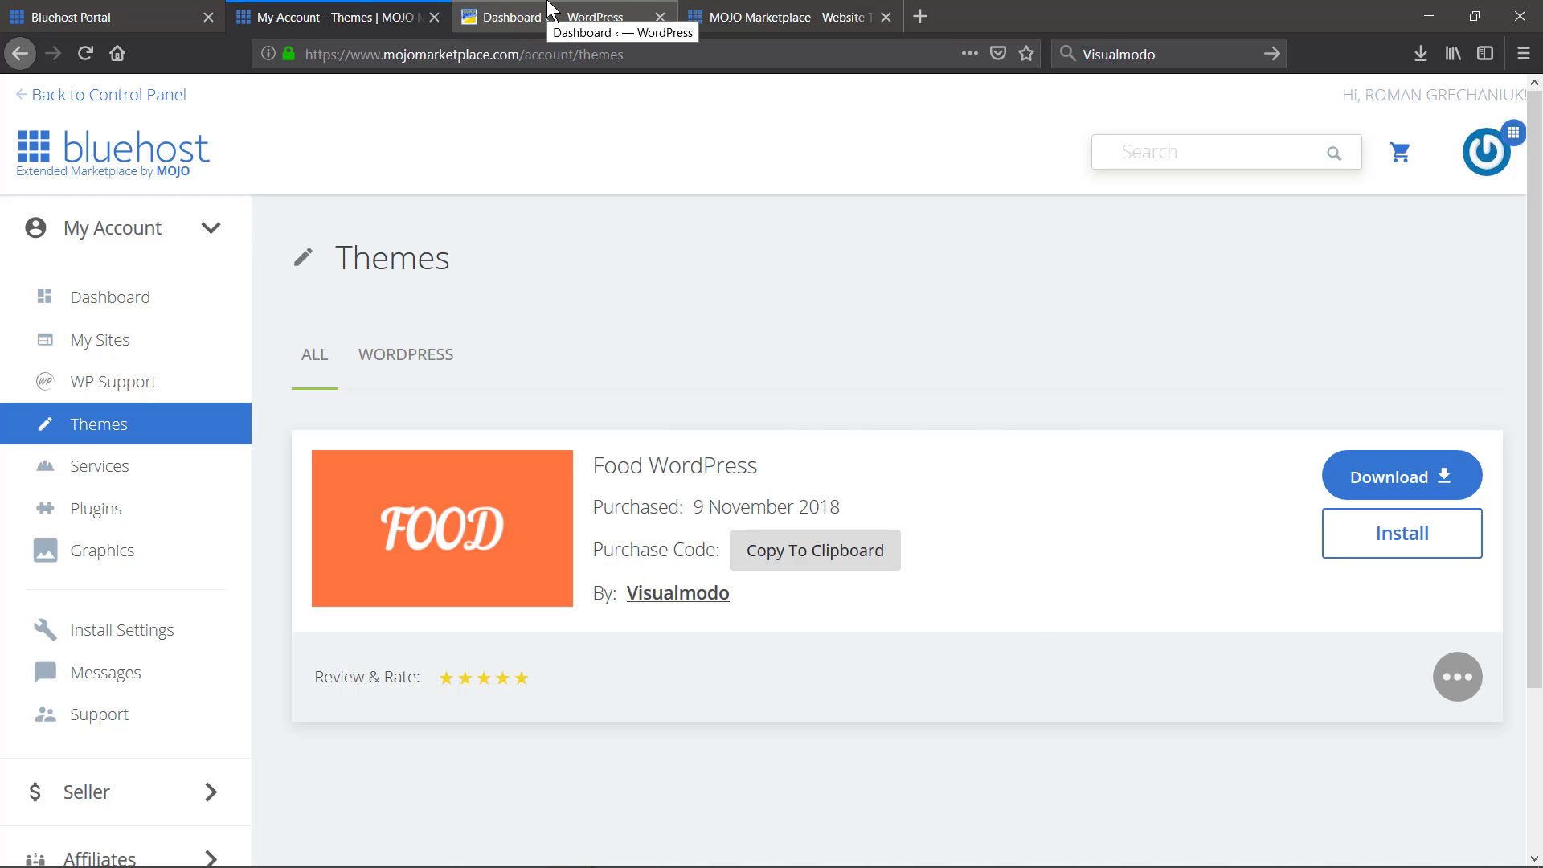
Return to the WordPress admin Dashboard and its Welcome to WordPress screen
{"action": "left_click", "coordinate": [548, 15]}
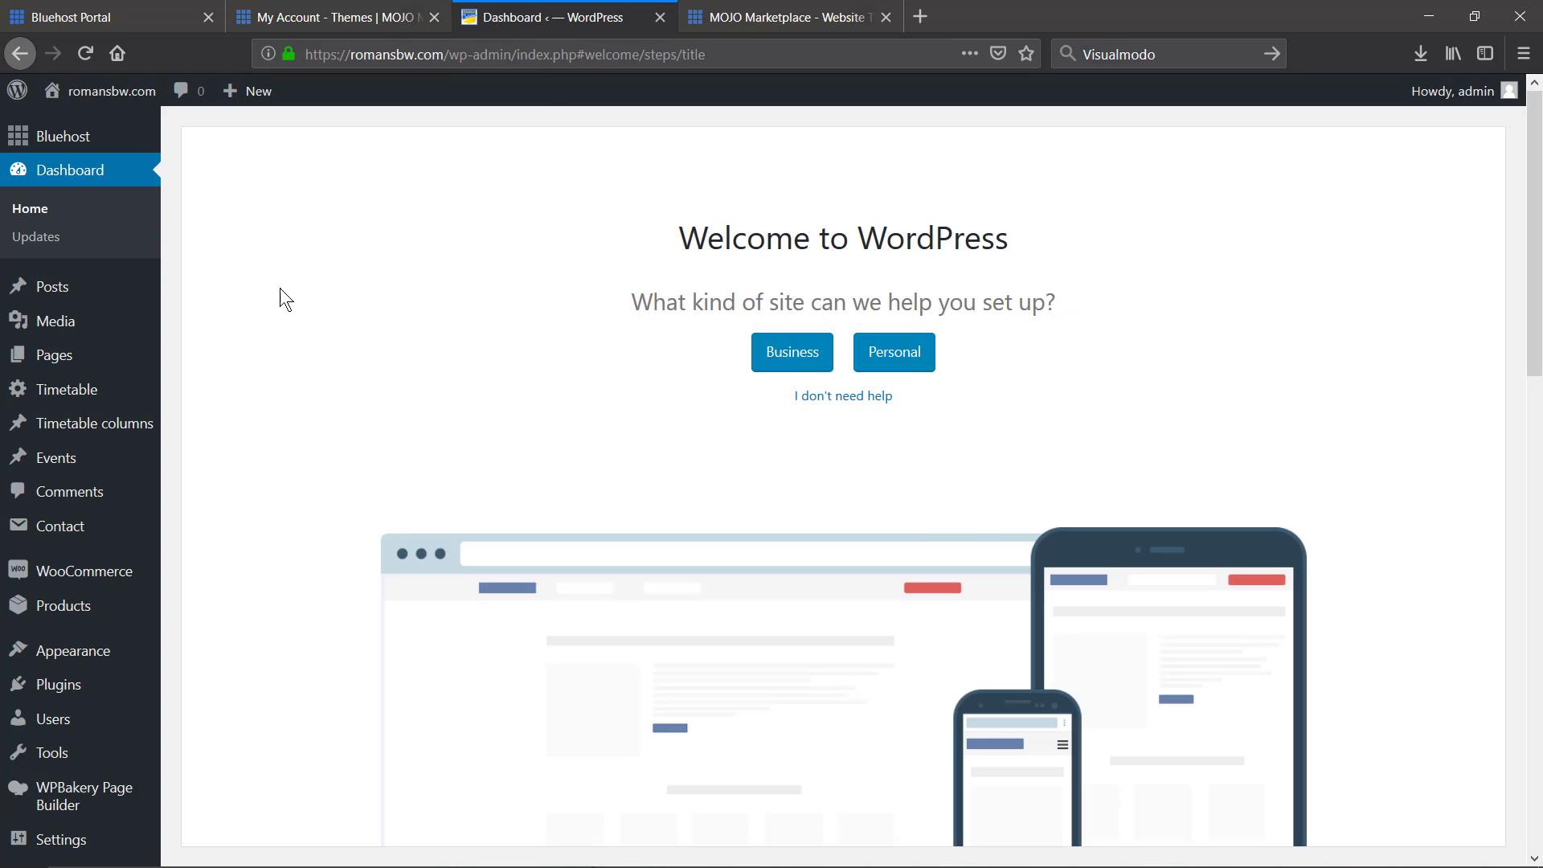
{"action": "mouse_move", "coordinate": [89, 655]}
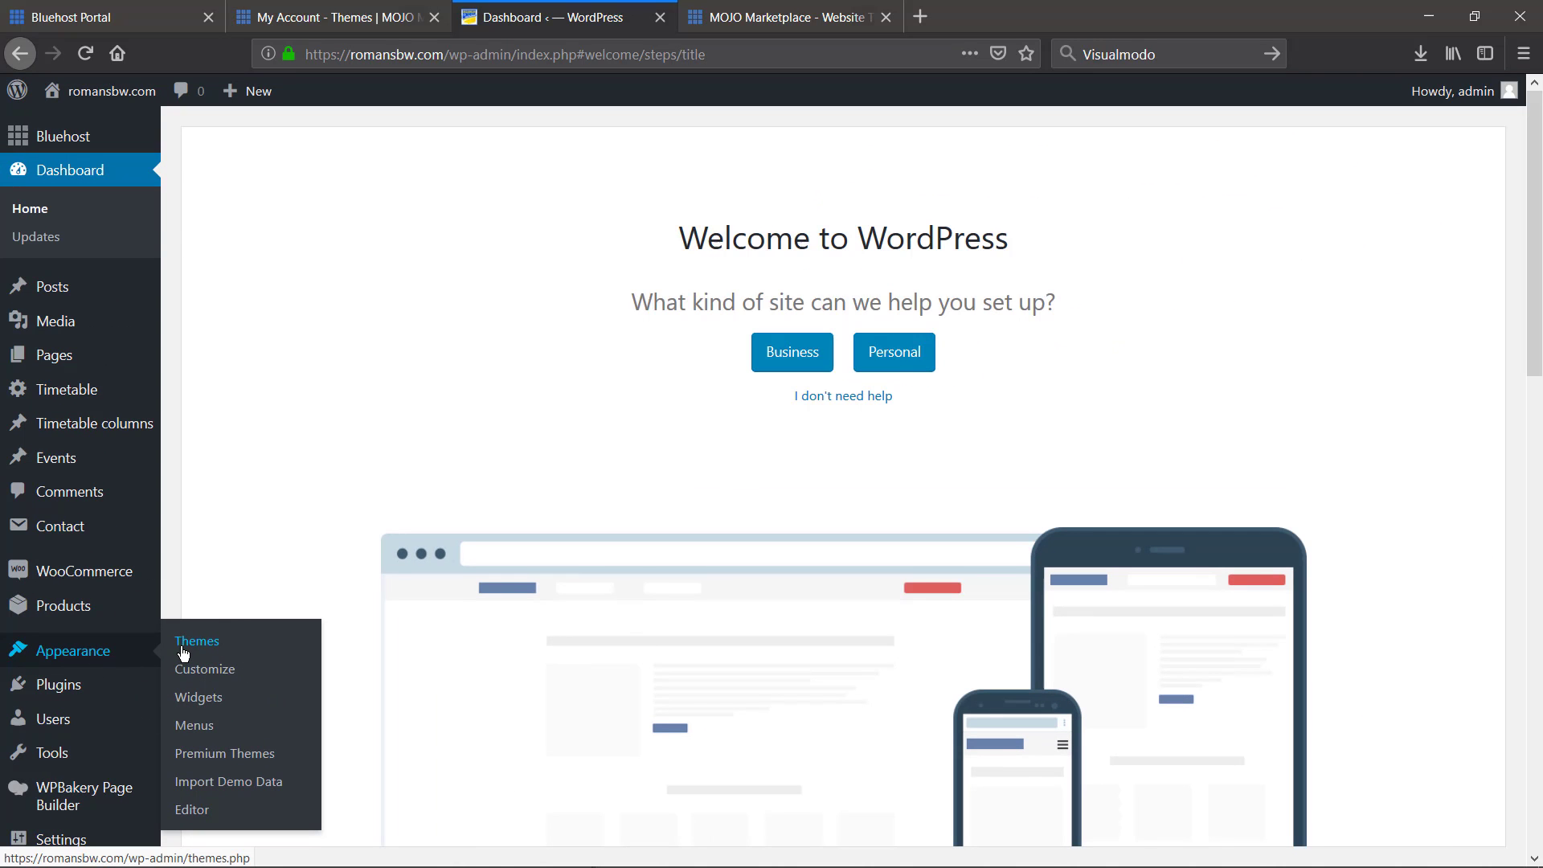
Upload the downloaded Food theme zip under Appearance > Themes and install it
{"action": "left_click", "coordinate": [183, 648]}
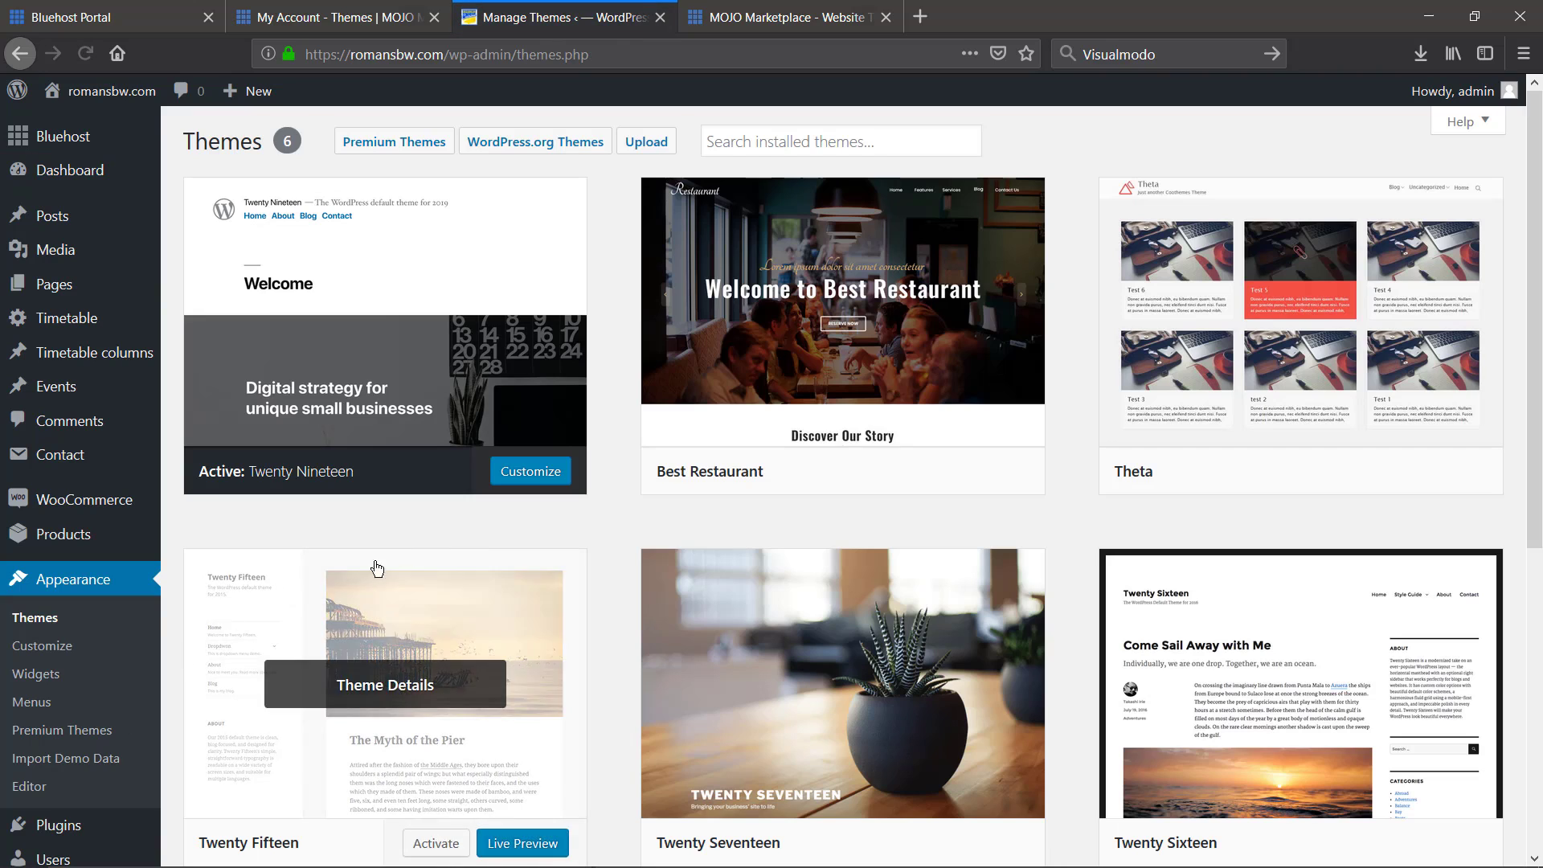
{"action": "left_click", "coordinate": [660, 142]}
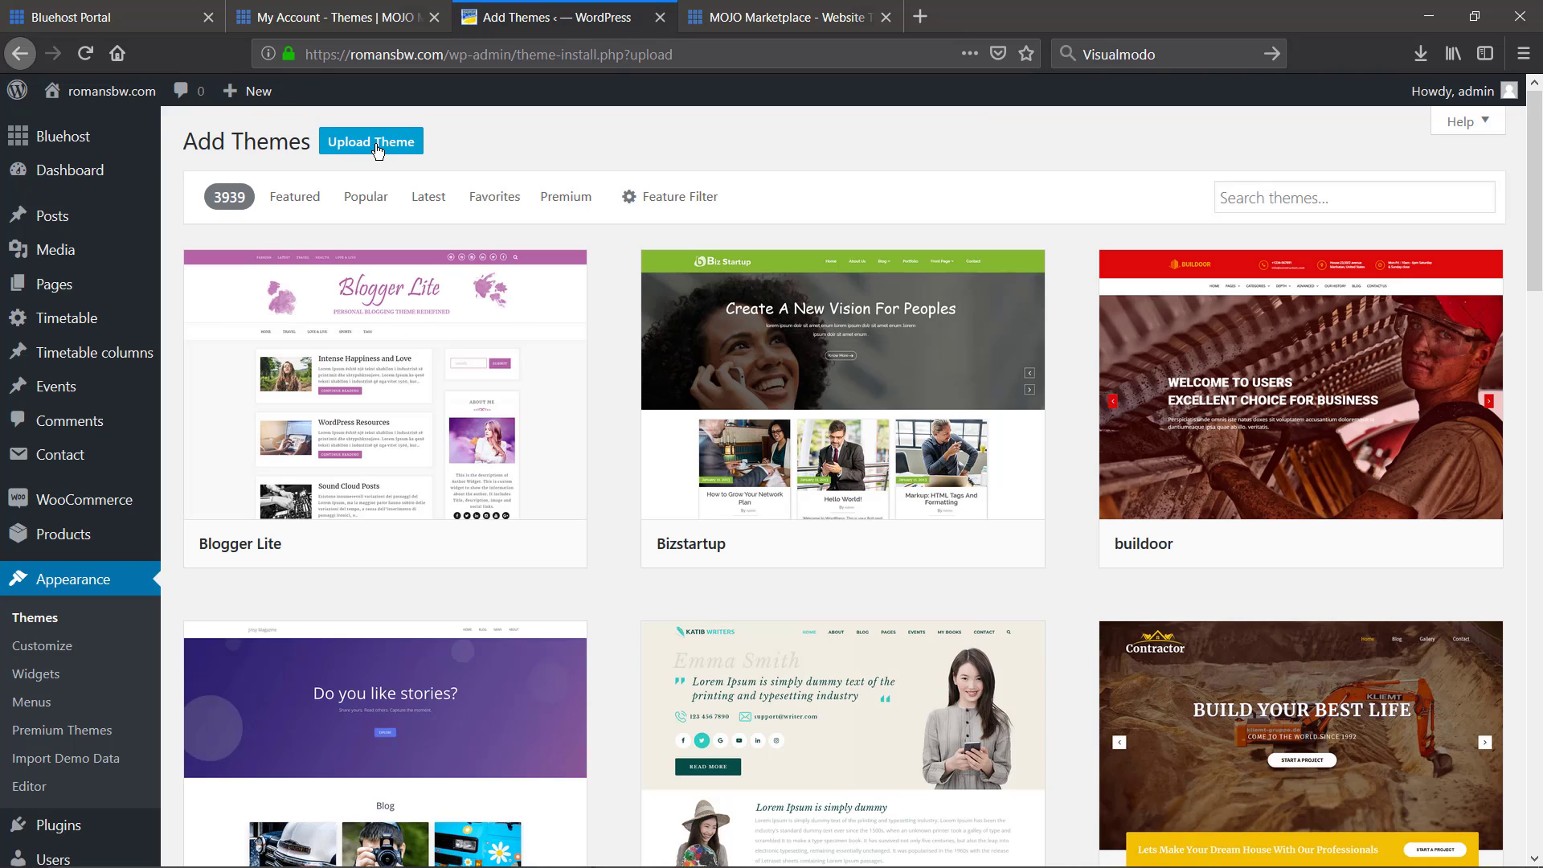
{"action": "left_click", "coordinate": [377, 145]}
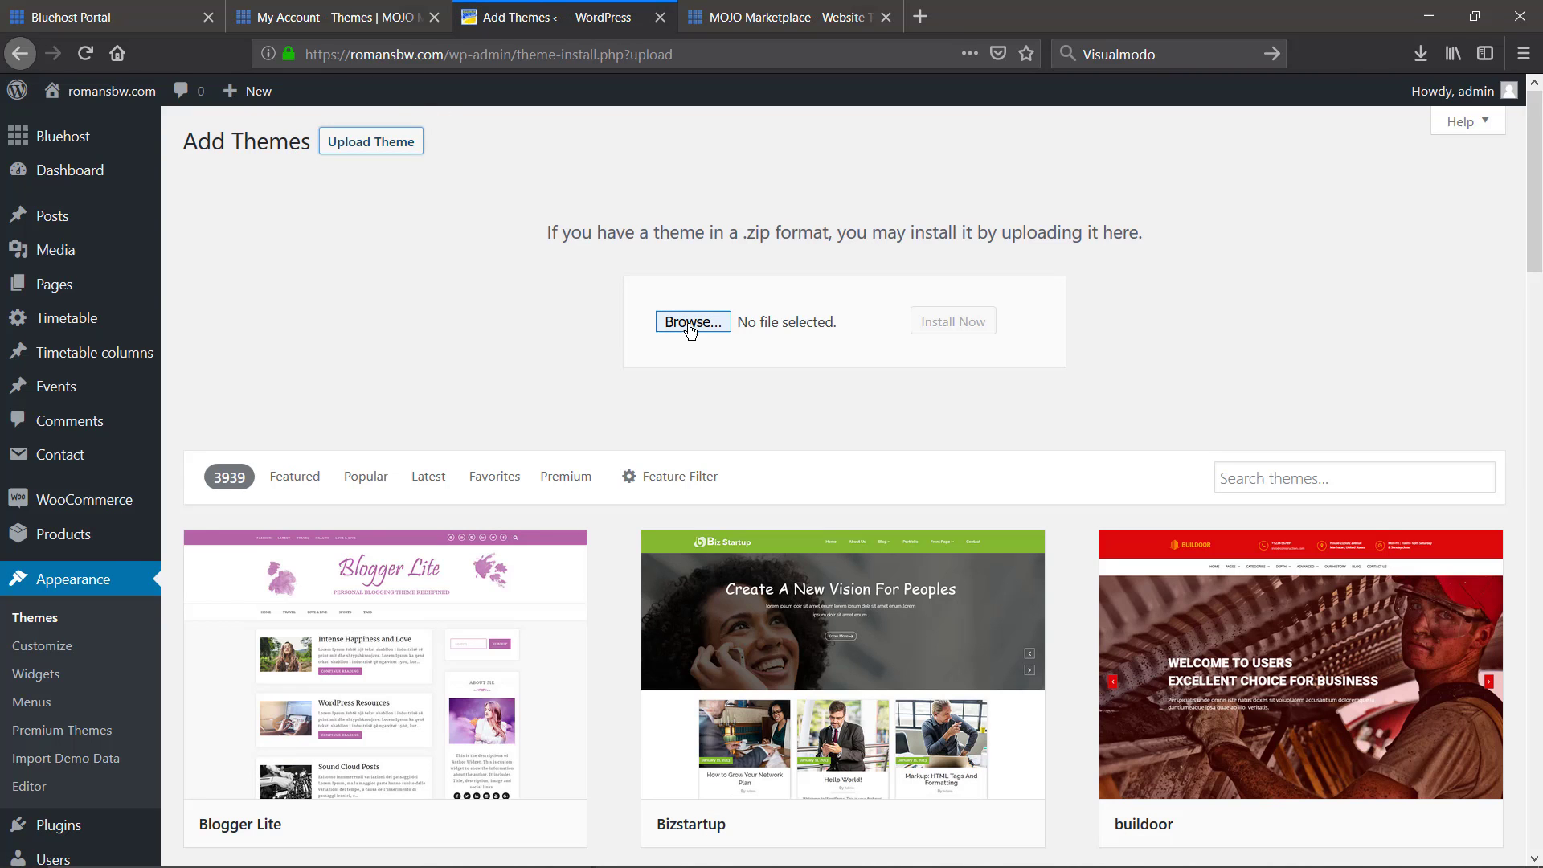
{"action": "left_click", "coordinate": [691, 322]}
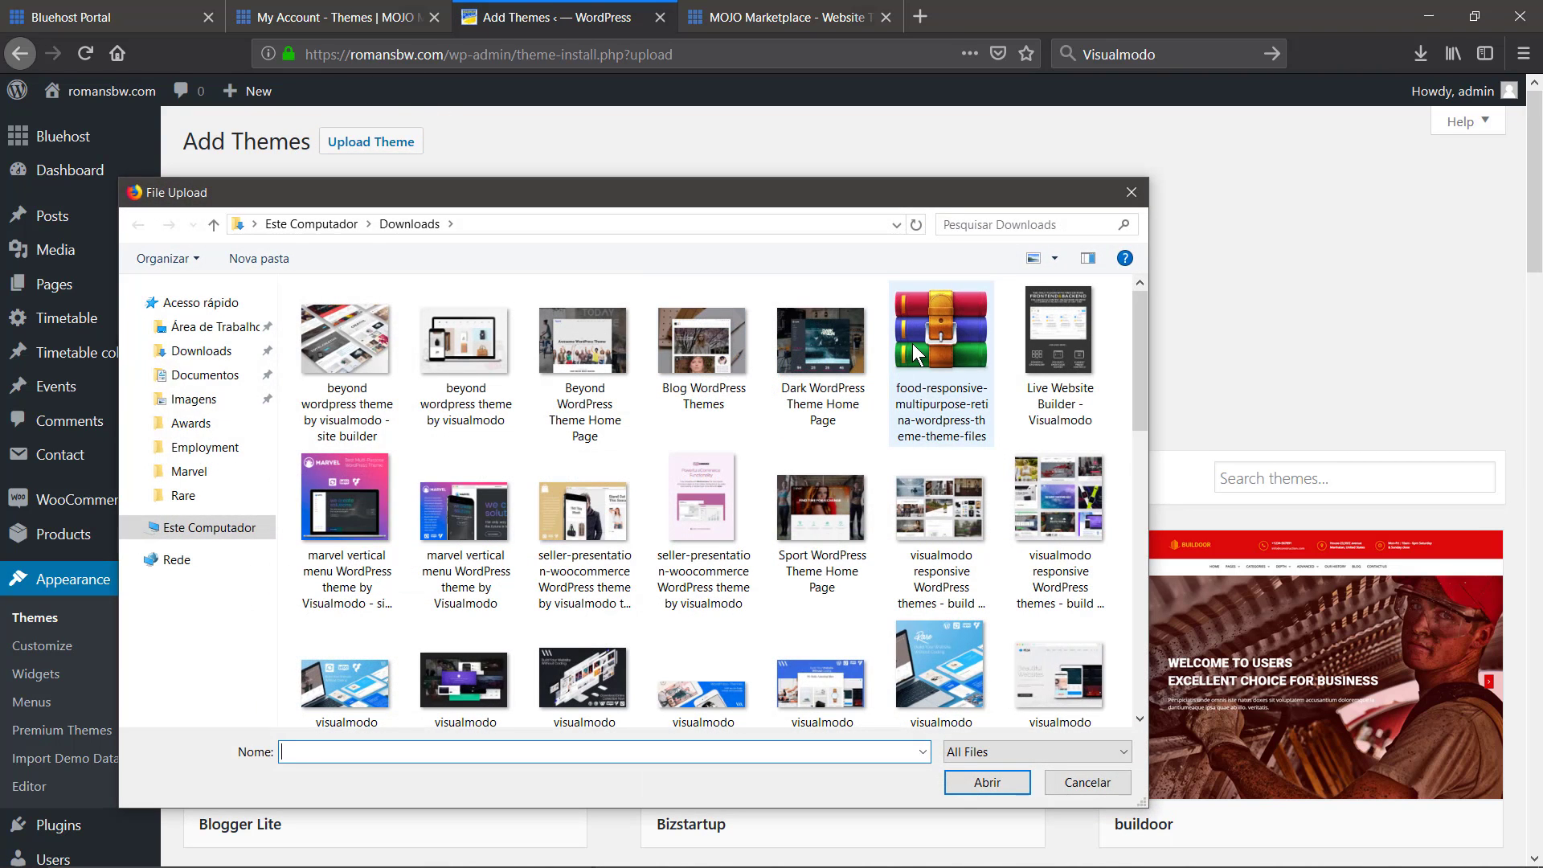
{"action": "double_click", "coordinate": [914, 344]}
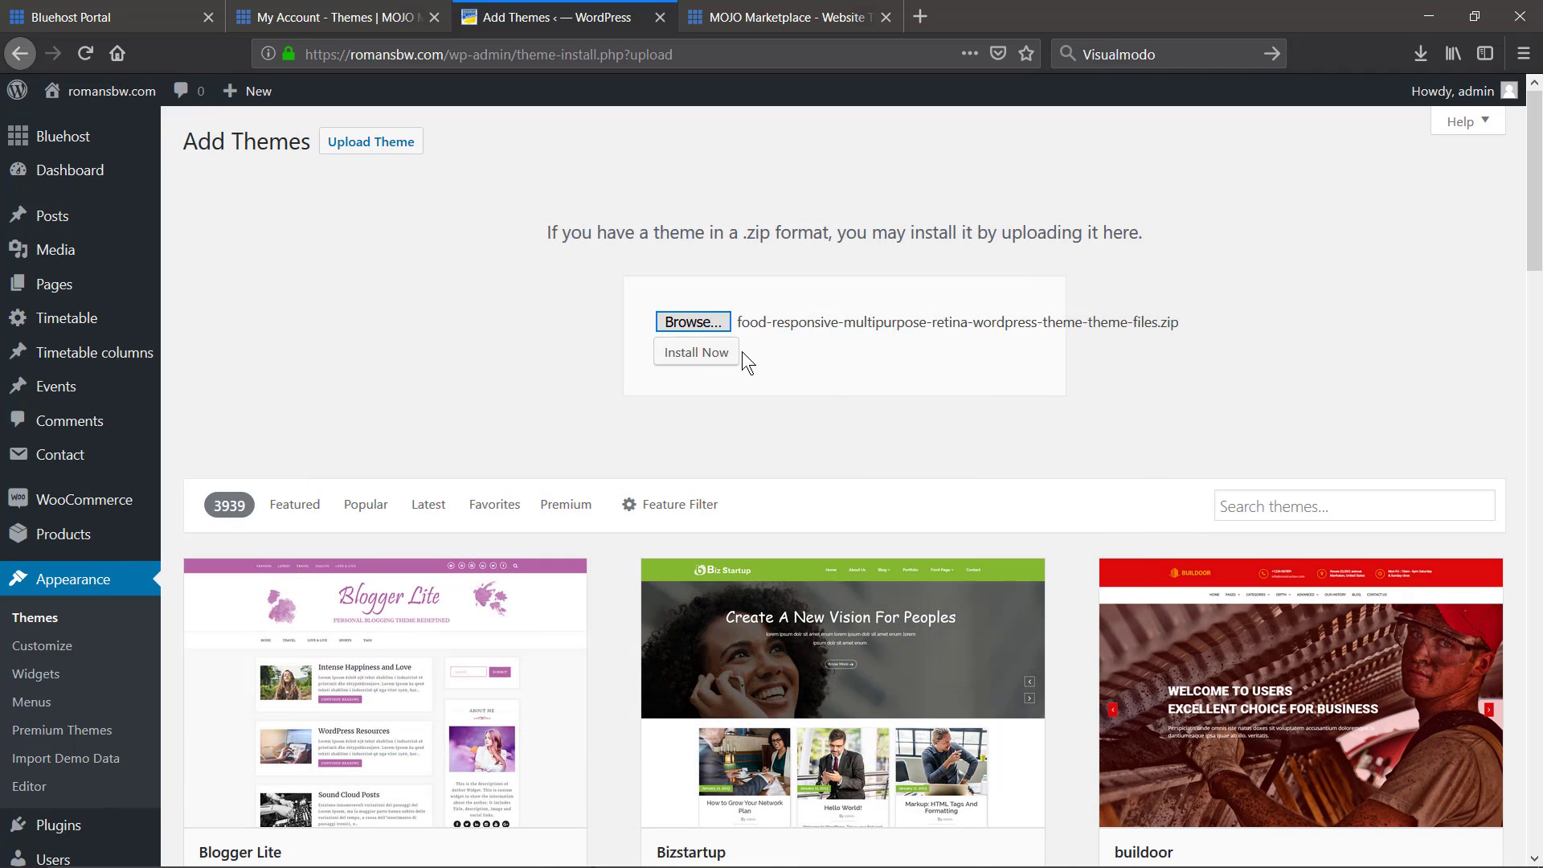
{"action": "left_click", "coordinate": [712, 356]}
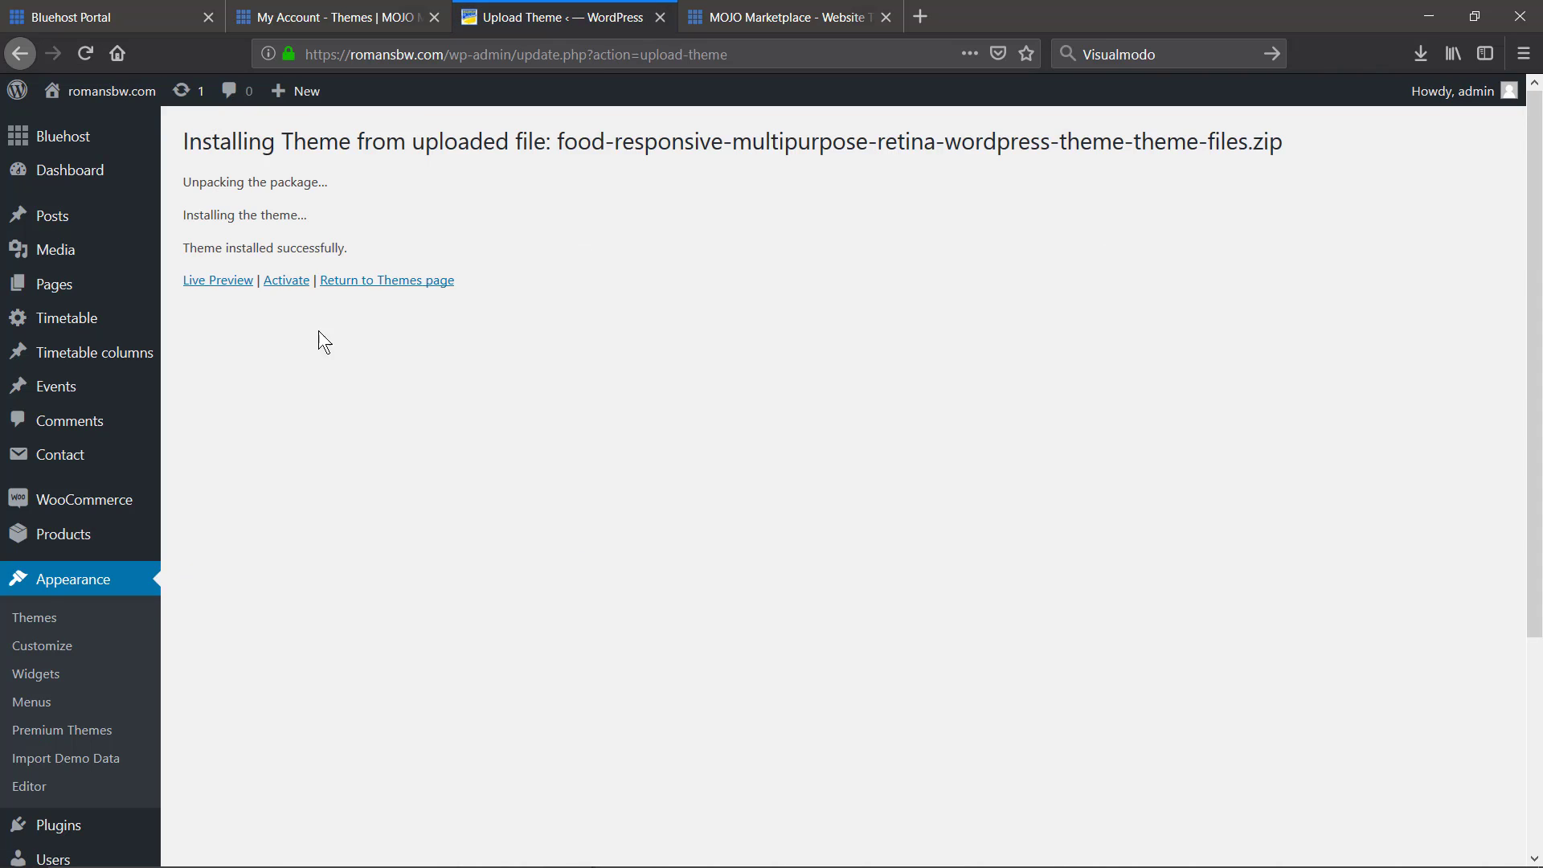
Activate the Food theme and confirm the 'New theme activated' notice on the Themes page
{"action": "left_click", "coordinate": [278, 283]}
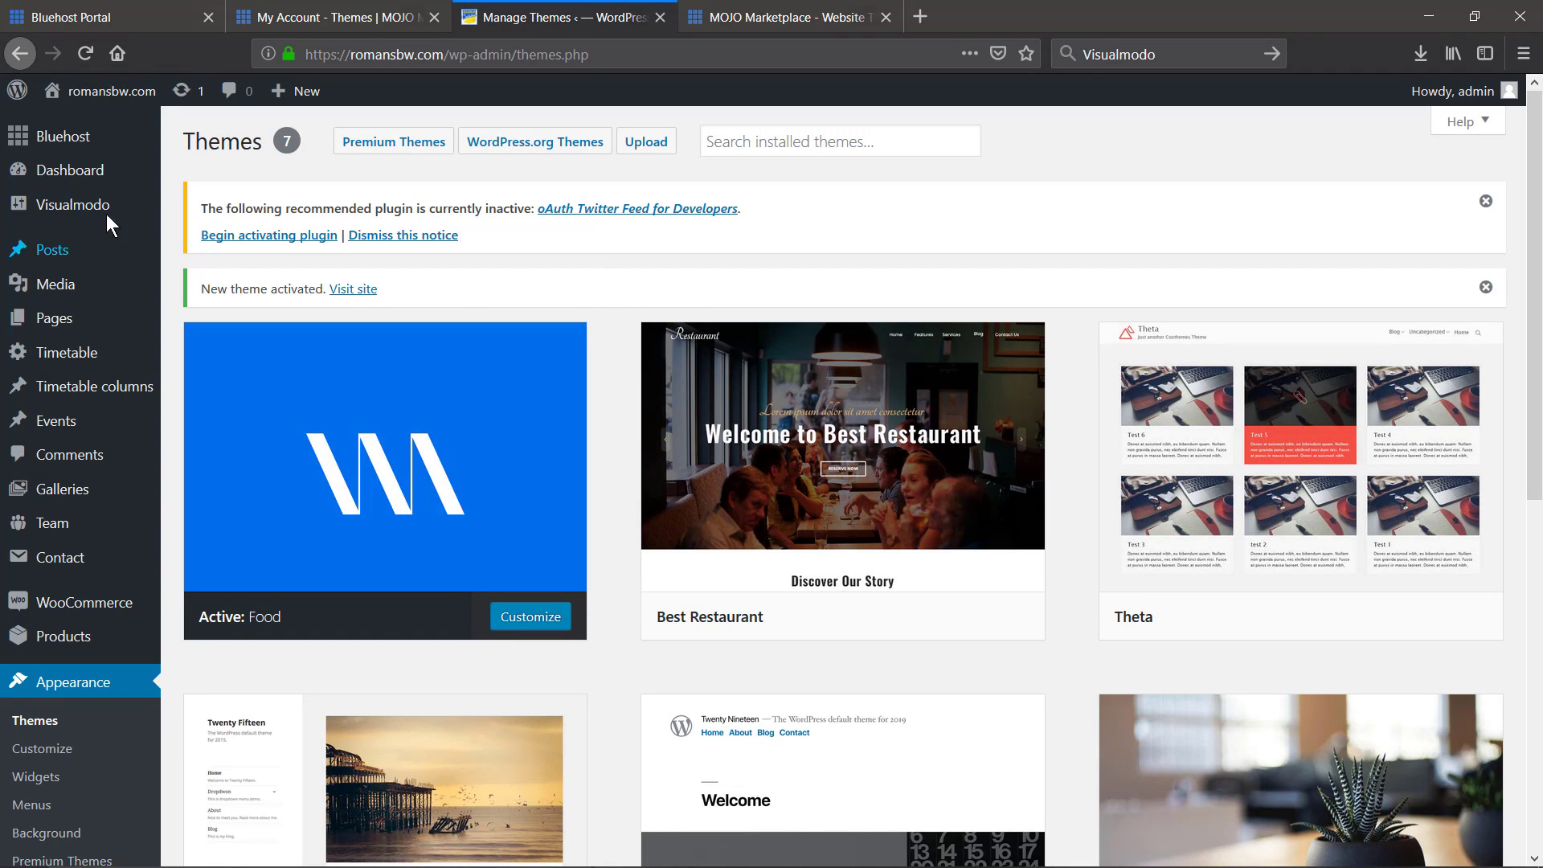
{"action": "mouse_move", "coordinate": [106, 209]}
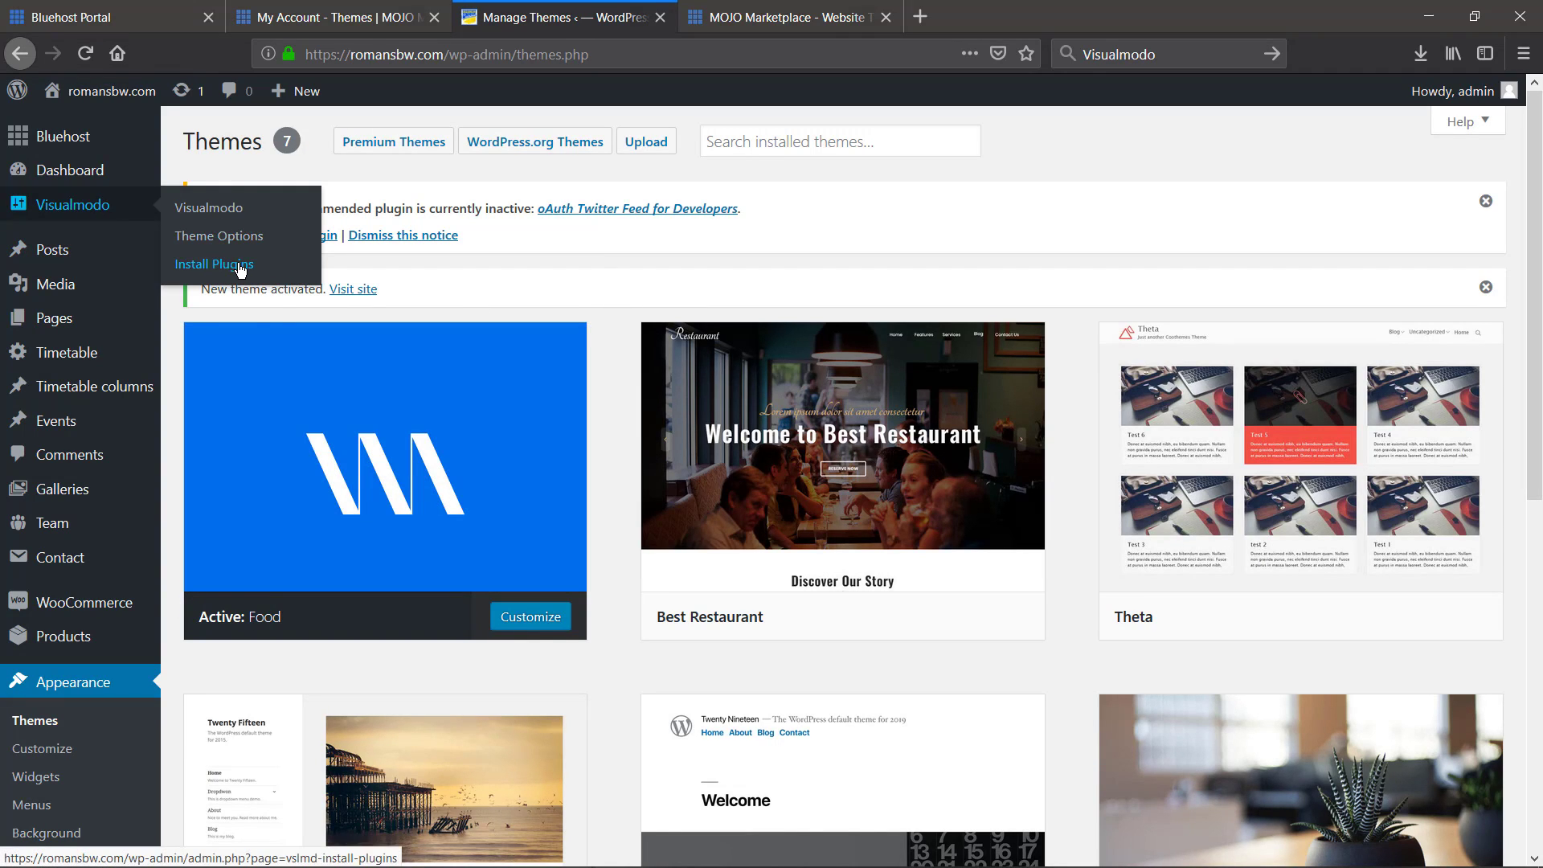
{"action": "scroll", "coordinate": [93, 679], "scroll_direction": "down", "scroll_amount": 2}
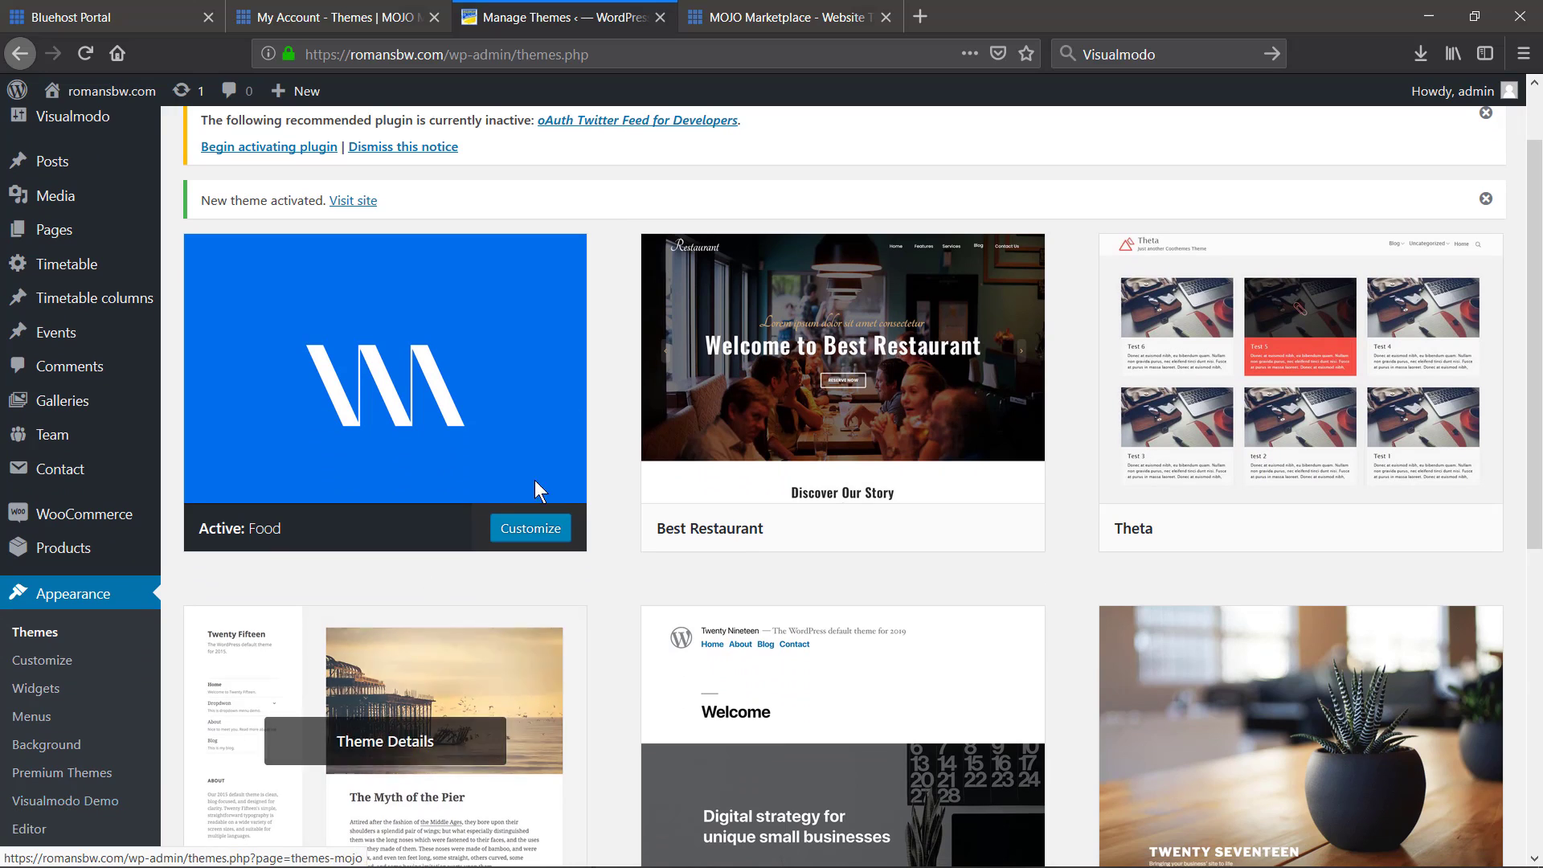
Search MOJO Marketplace for 'Visualmodo' and scroll through the 36 matching items
{"action": "left_click", "coordinate": [722, 11]}
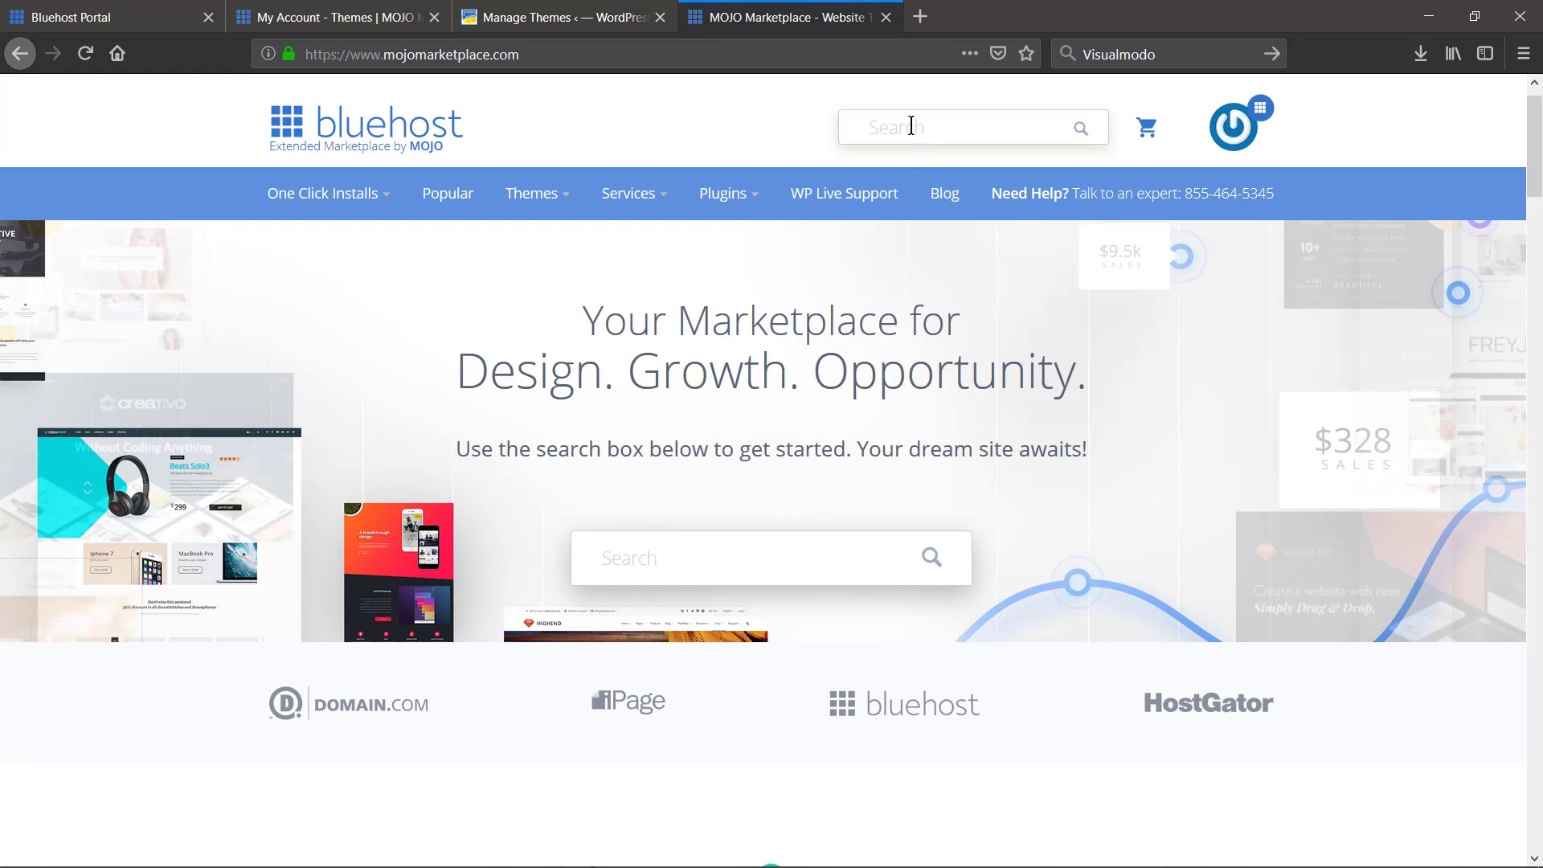
{"action": "left_click", "coordinate": [911, 127]}
{"action": "type", "text": "Visualmodo"}
{"action": "key", "text": "Return"}
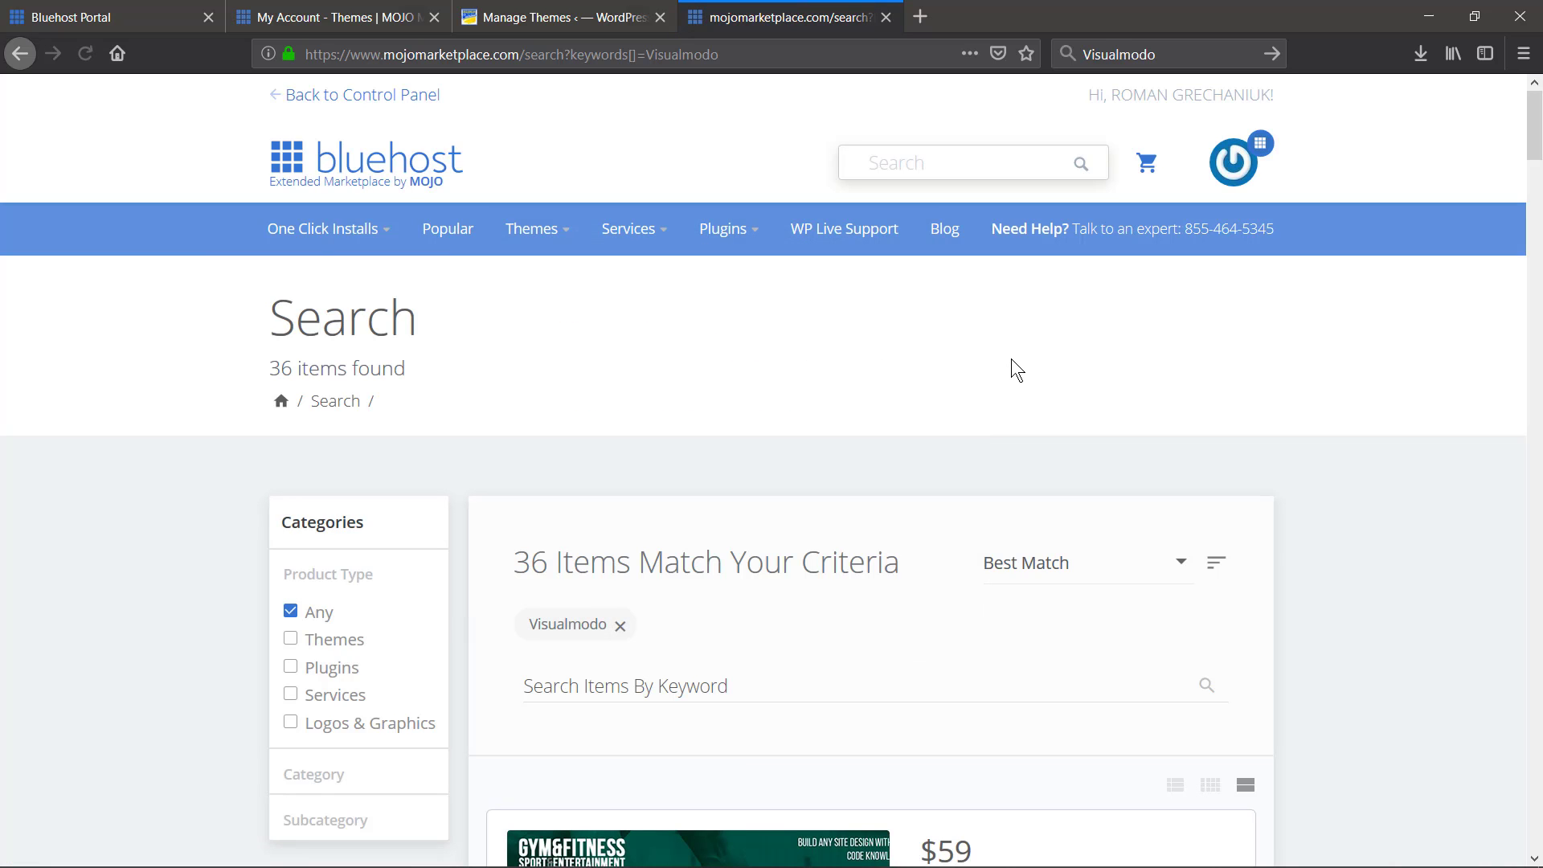
{"action": "scroll", "coordinate": [1005, 355], "scroll_direction": "down", "scroll_amount": 3}
{"action": "scroll", "coordinate": [906, 349], "scroll_direction": "down", "scroll_amount": 7}
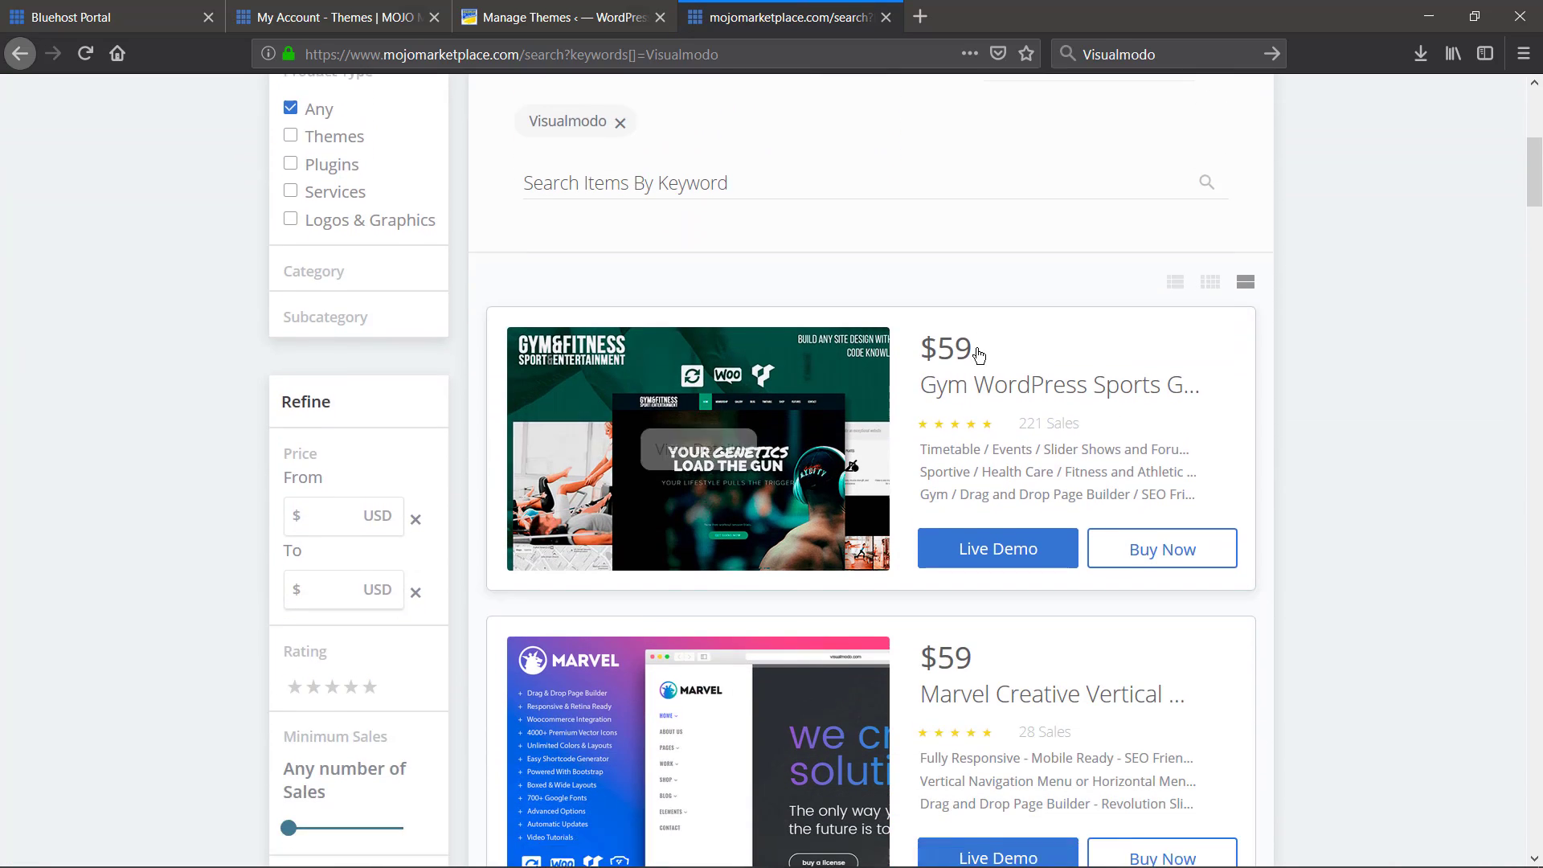
{"action": "scroll", "coordinate": [906, 351], "scroll_direction": "down", "scroll_amount": 10}
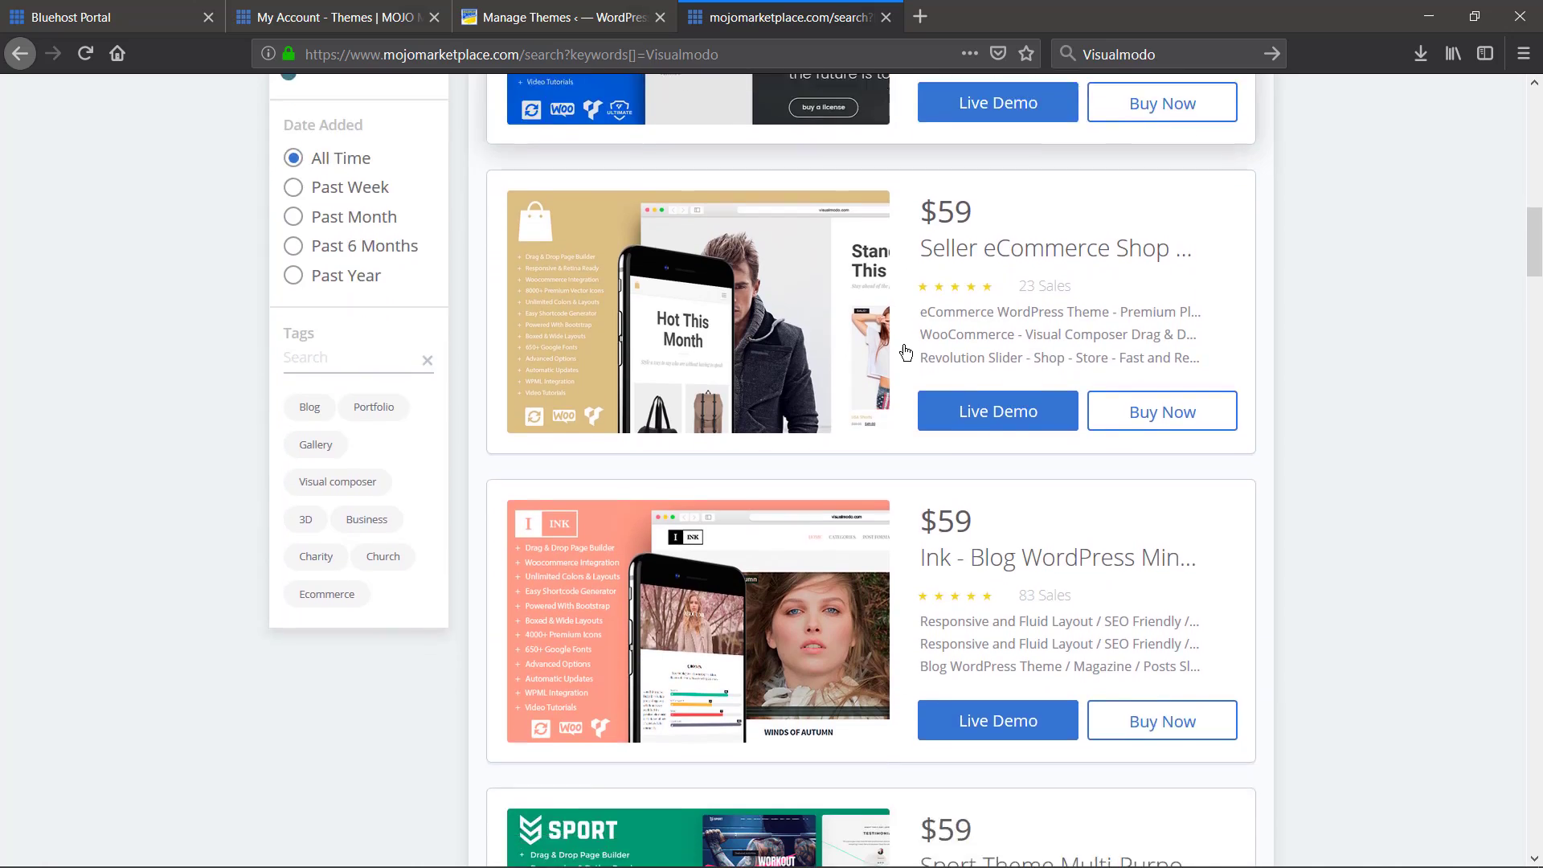
{"action": "scroll", "coordinate": [892, 357], "scroll_direction": "down", "scroll_amount": 8}
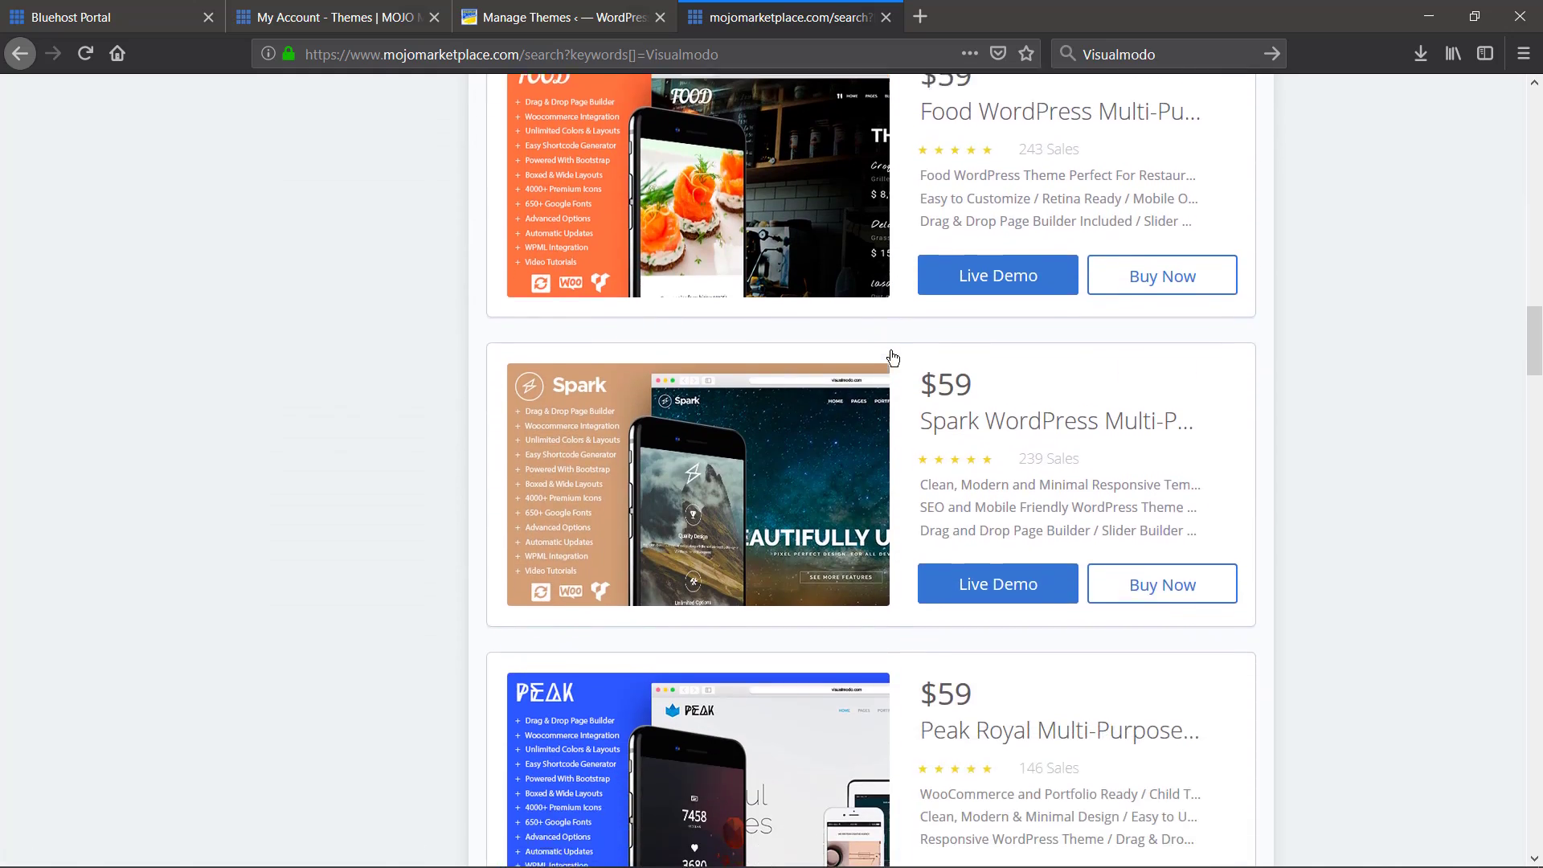
{"action": "scroll", "coordinate": [890, 357], "scroll_direction": "down", "scroll_amount": 11}
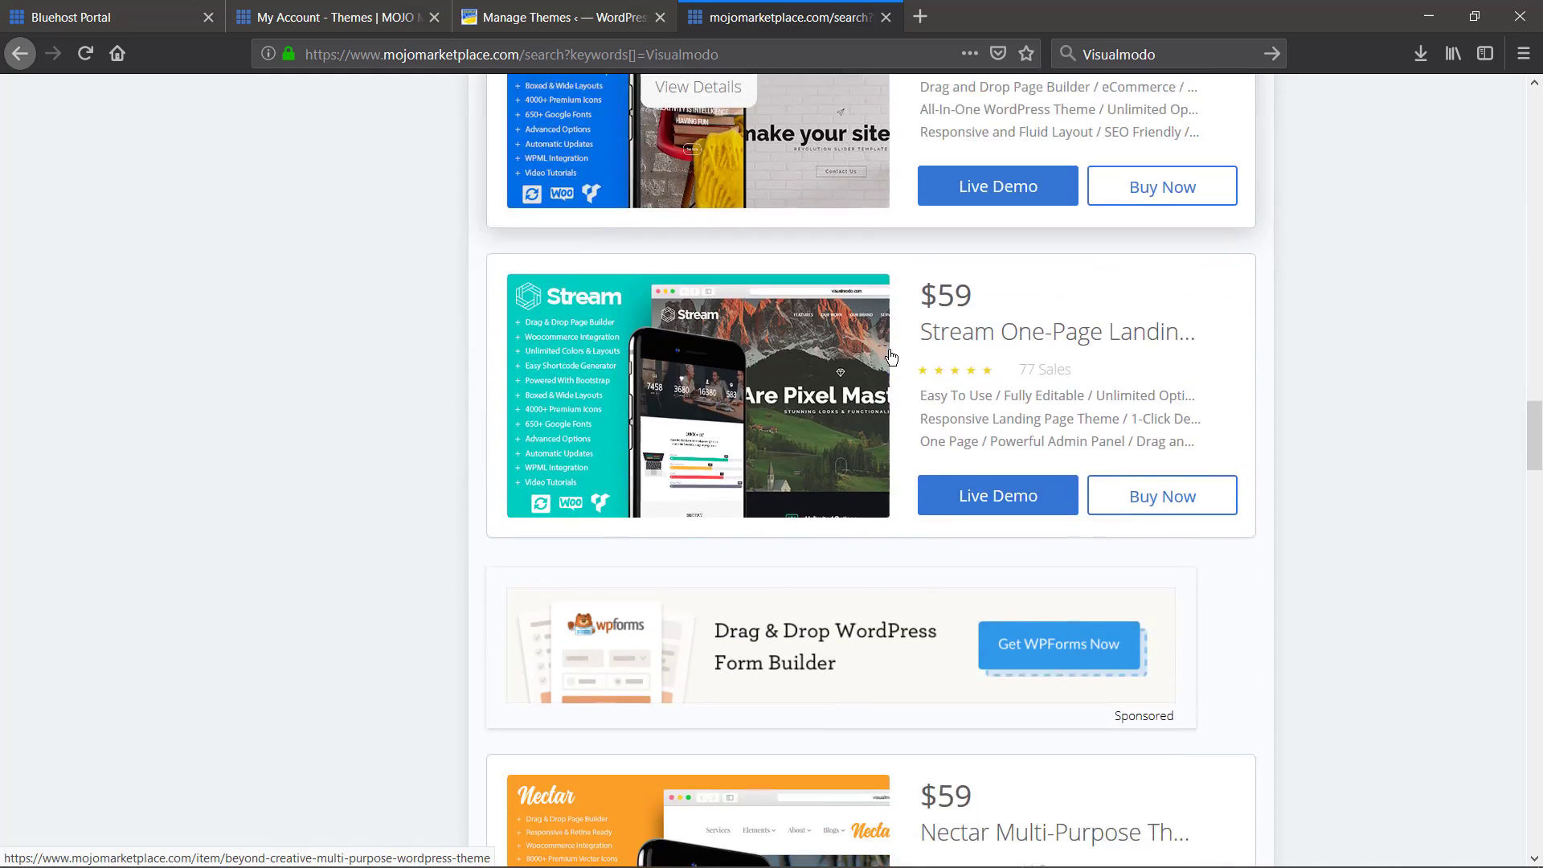
{"action": "scroll", "coordinate": [890, 357], "scroll_direction": "down", "scroll_amount": 15}
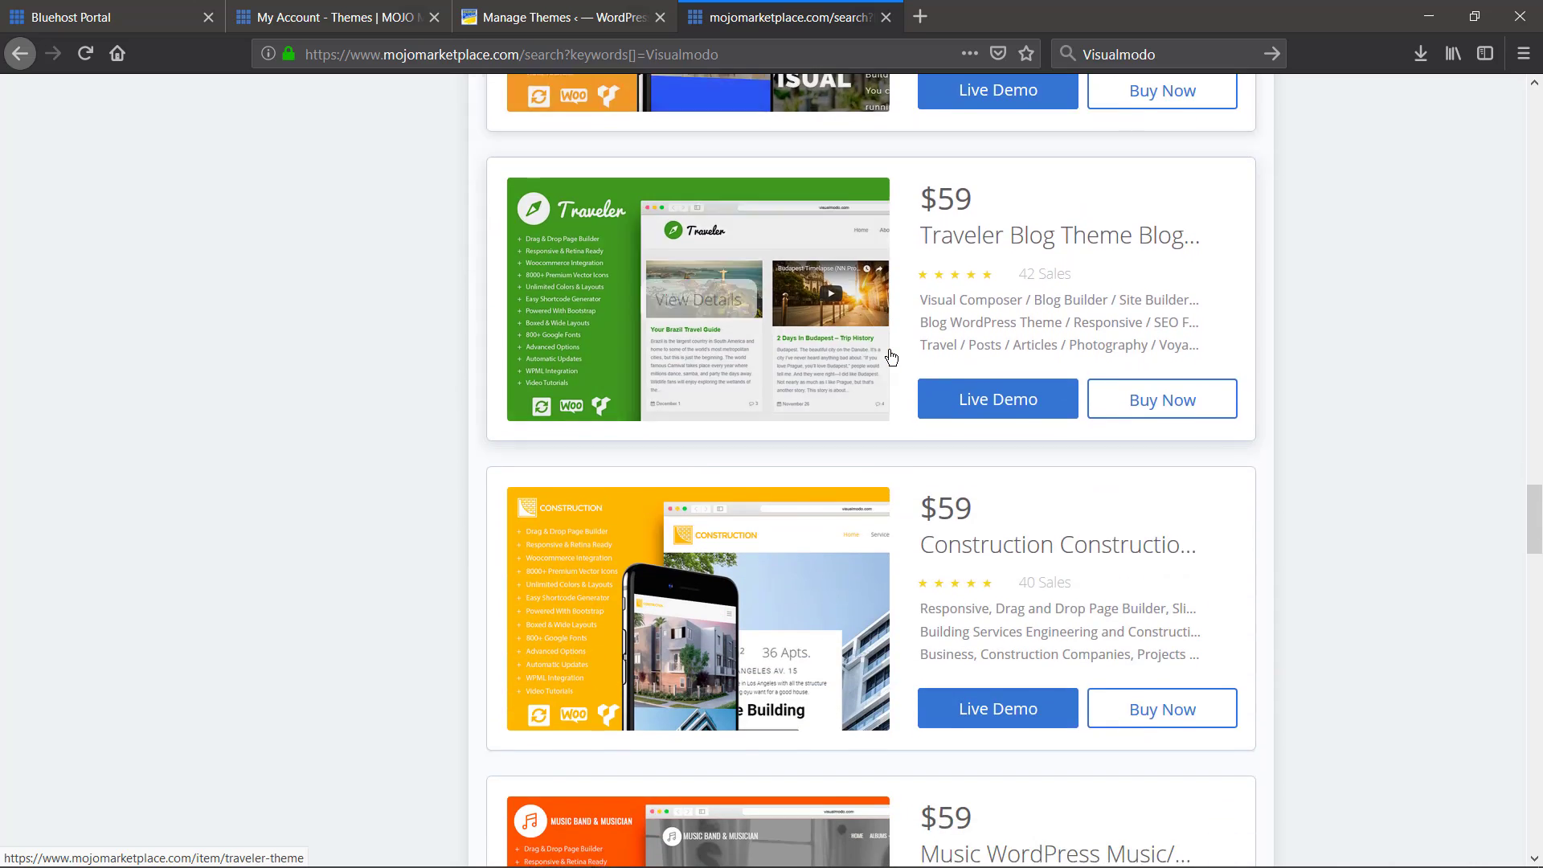
{"action": "scroll", "coordinate": [891, 360], "scroll_direction": "down", "scroll_amount": 13}
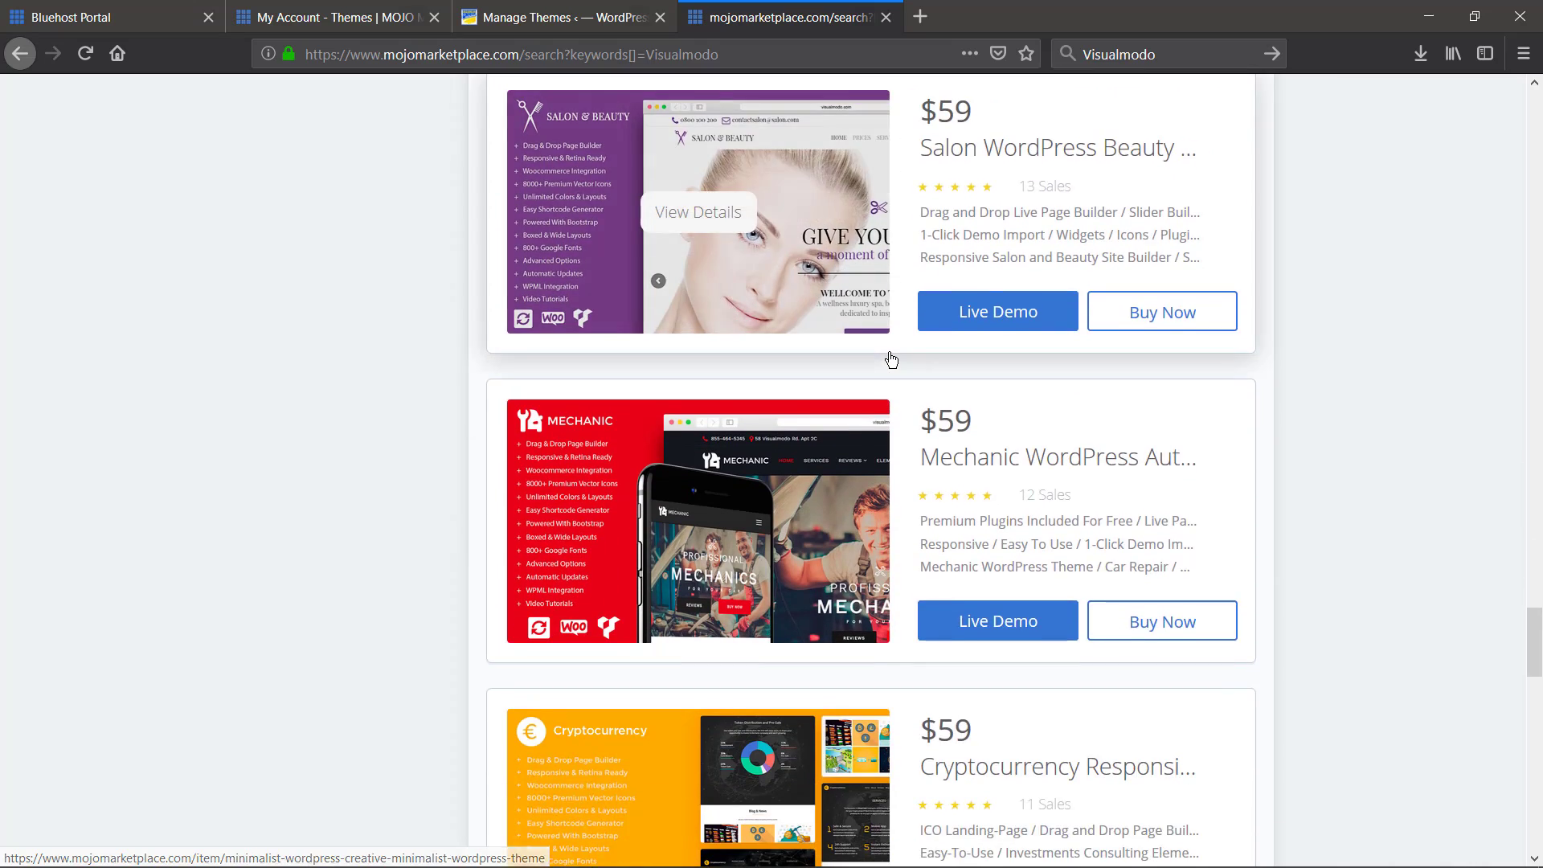
{"action": "scroll", "coordinate": [891, 362], "scroll_direction": "down", "scroll_amount": 3}
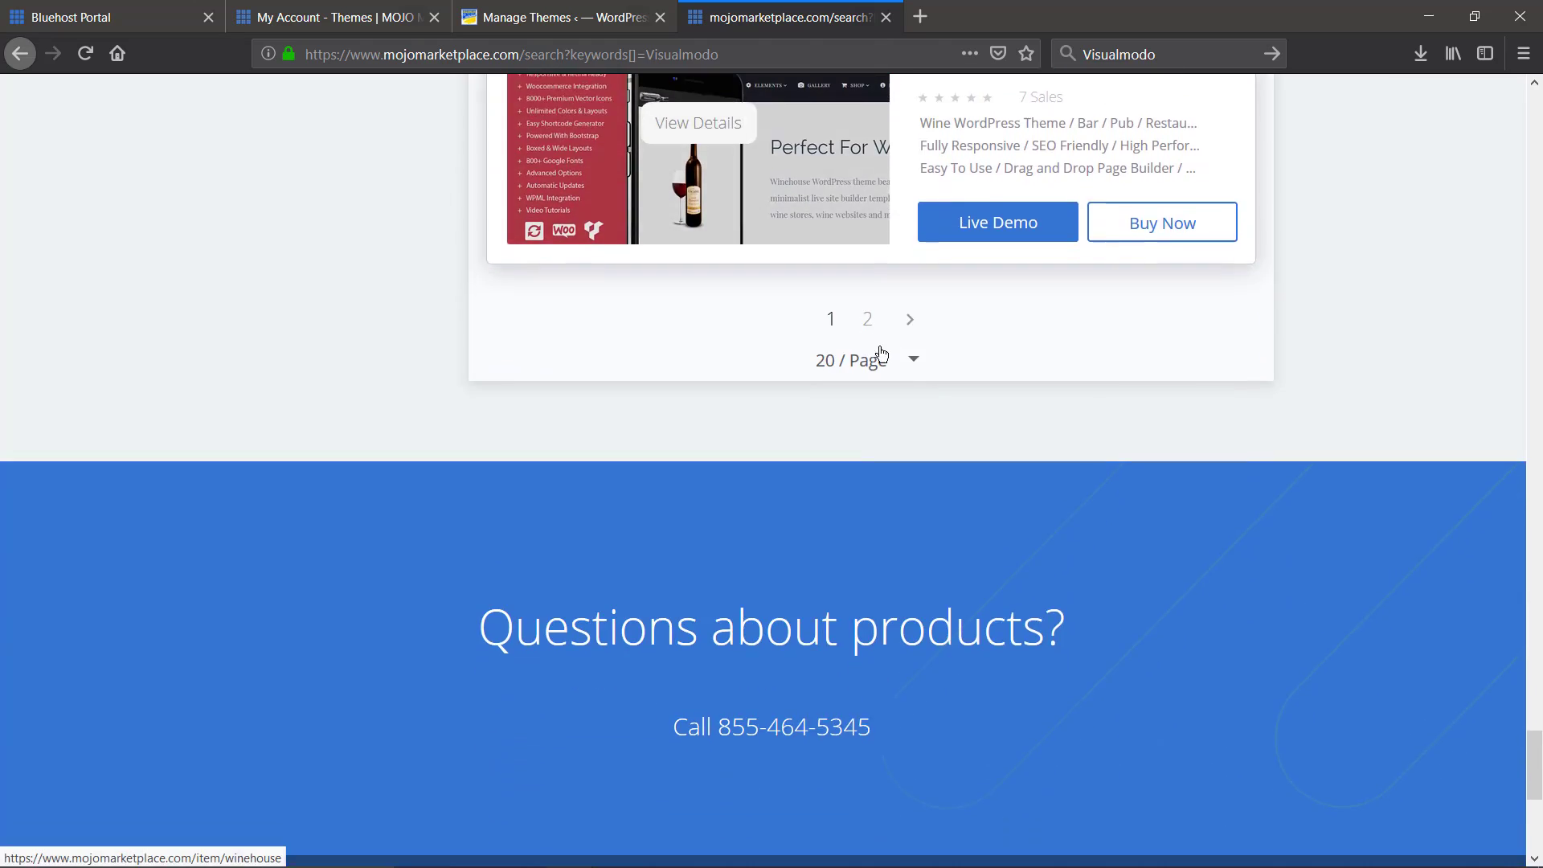